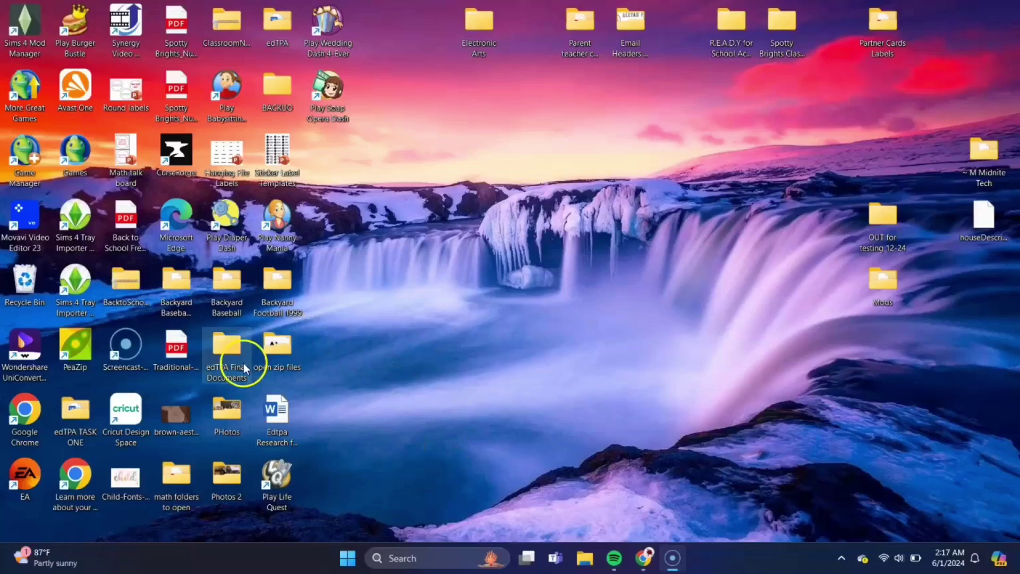
Step: Open a maximized Chrome guest window and load scummvm.org
double_click(22, 418)
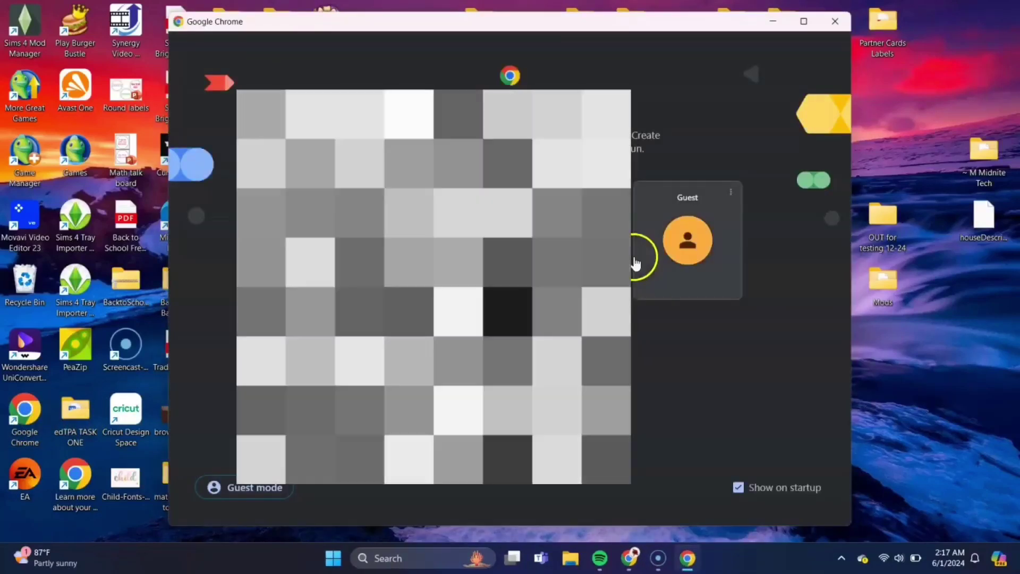
click(657, 262)
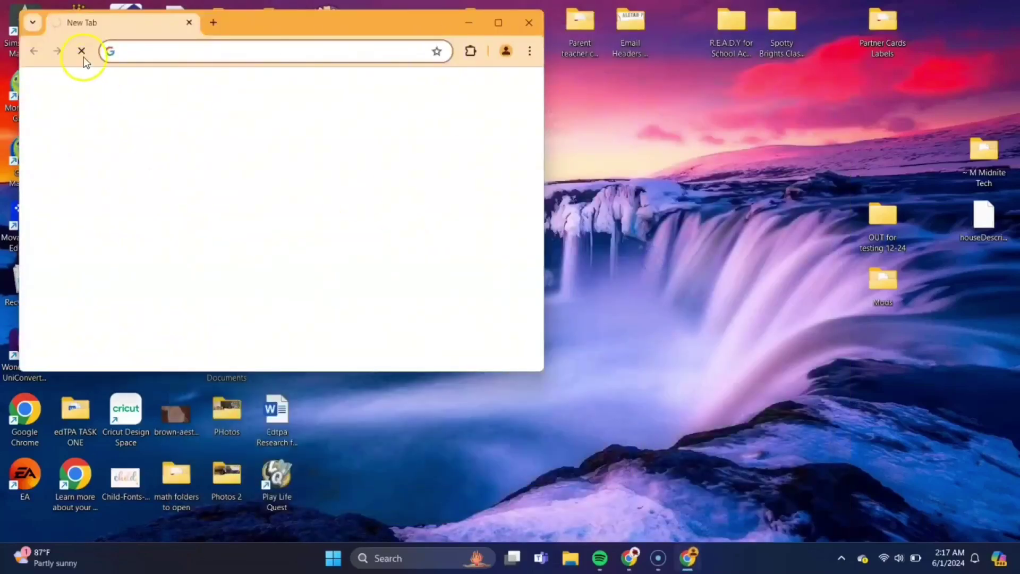
click(499, 23)
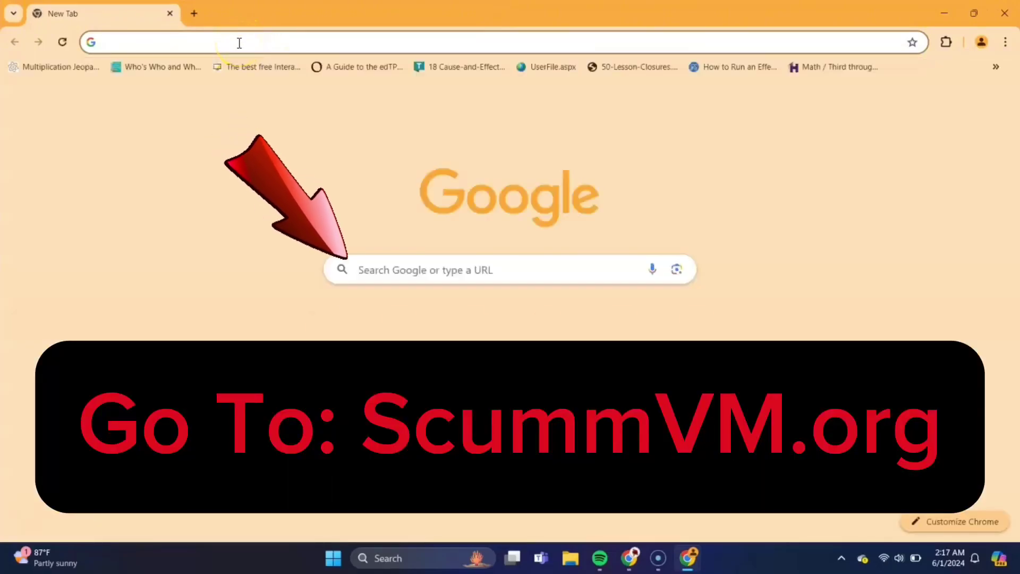
text(sc)
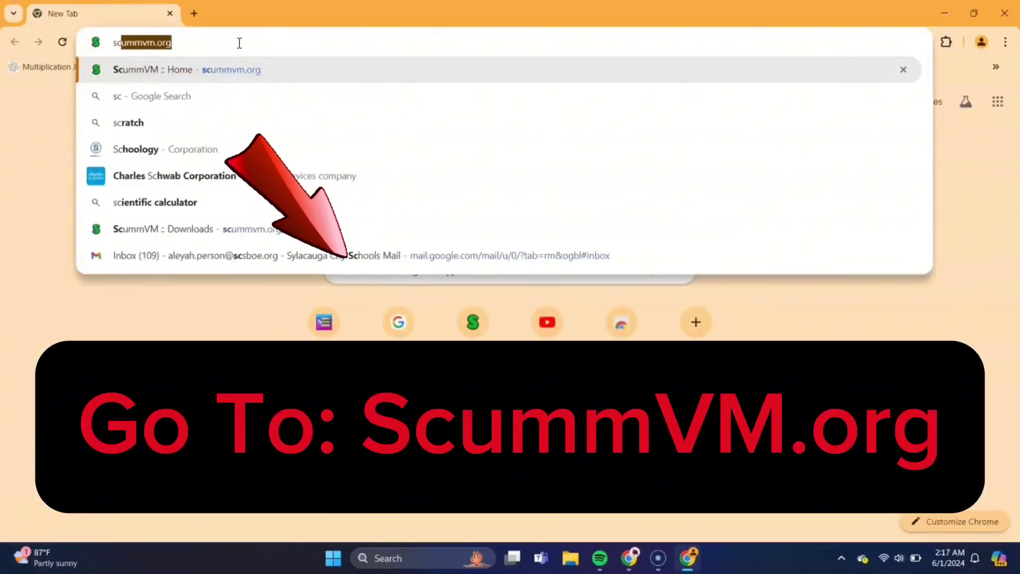
text(ummvm)
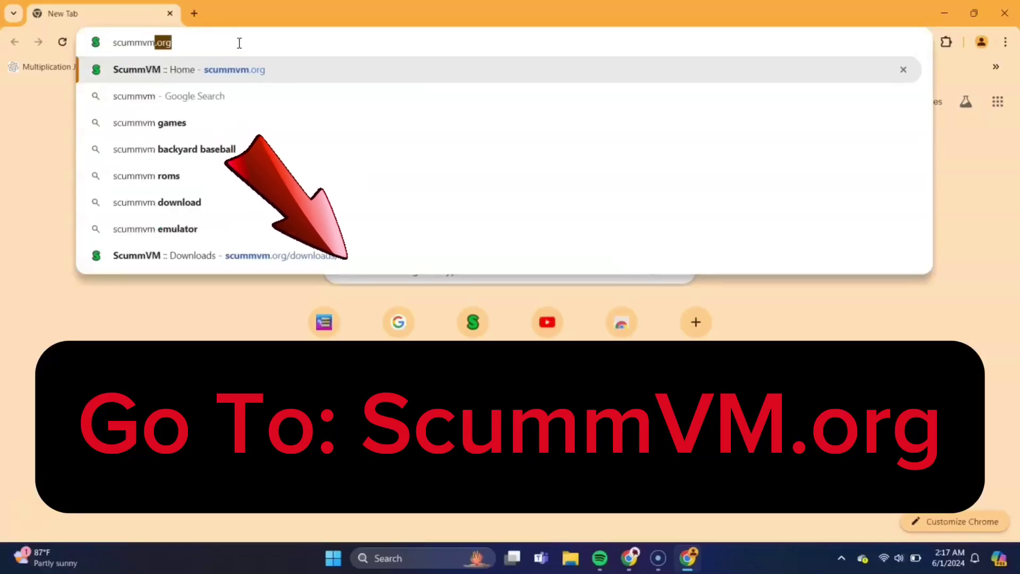
text(.org)
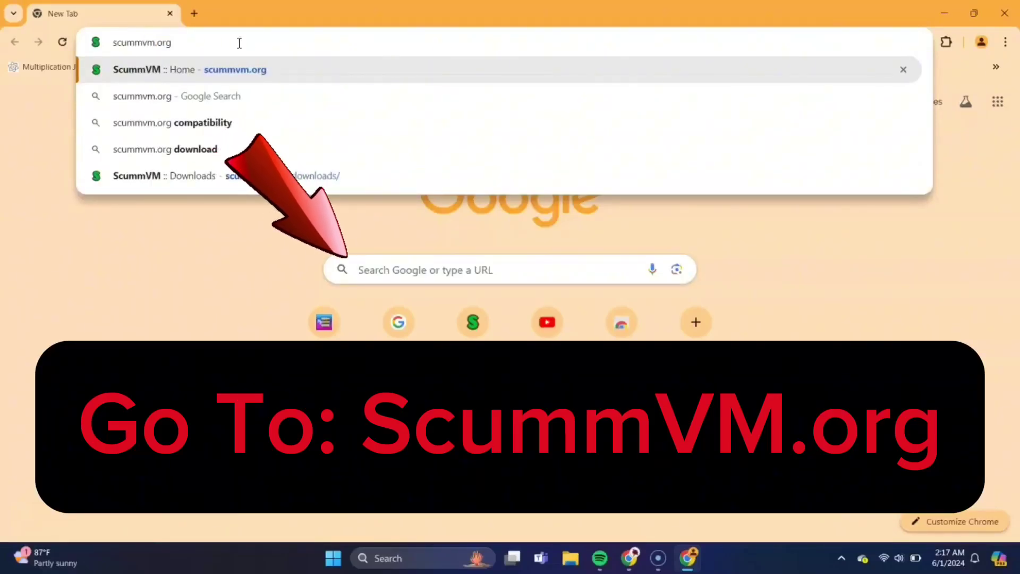
key(Return)
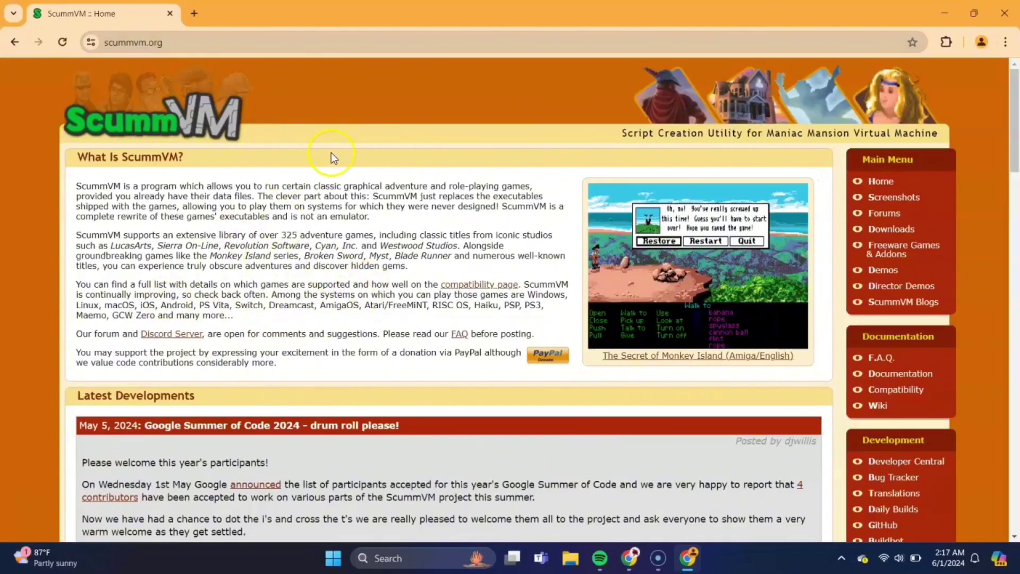
Step: Download the ScummVM 2.8.1 Windows installer from the Downloads page, then close Chrome
click(893, 232)
scroll(410, 339, down, 3)
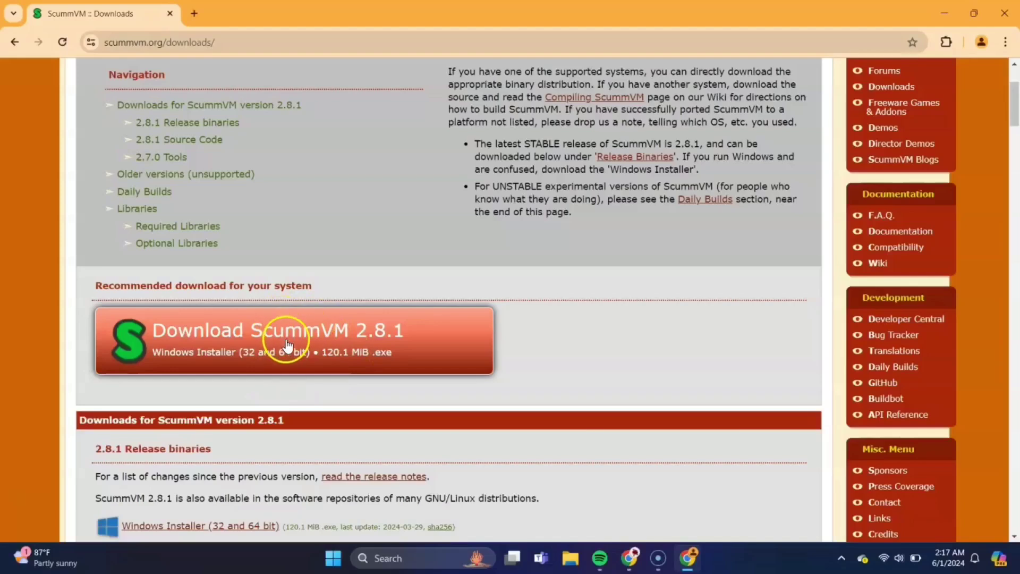
click(281, 332)
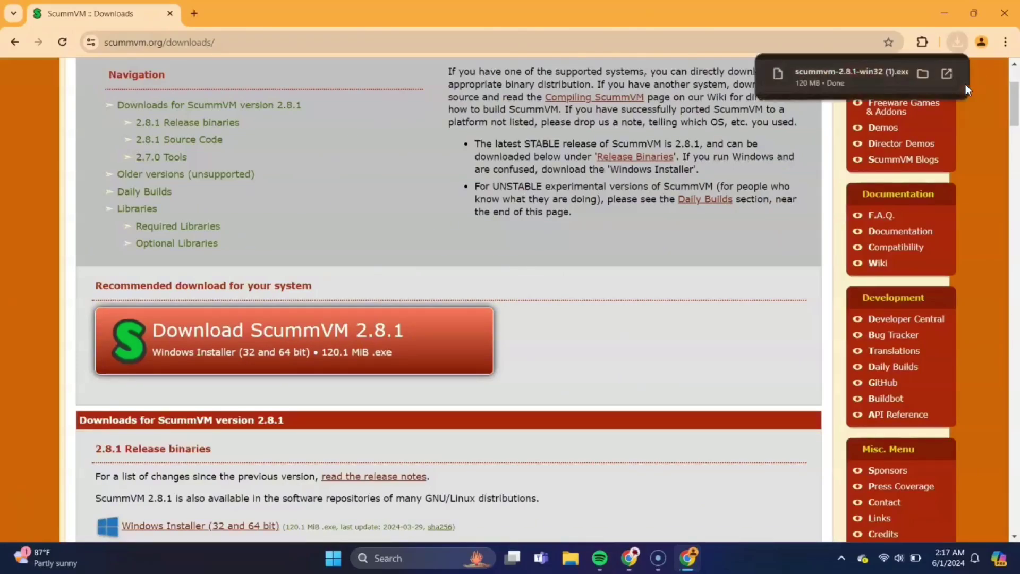
click(1009, 16)
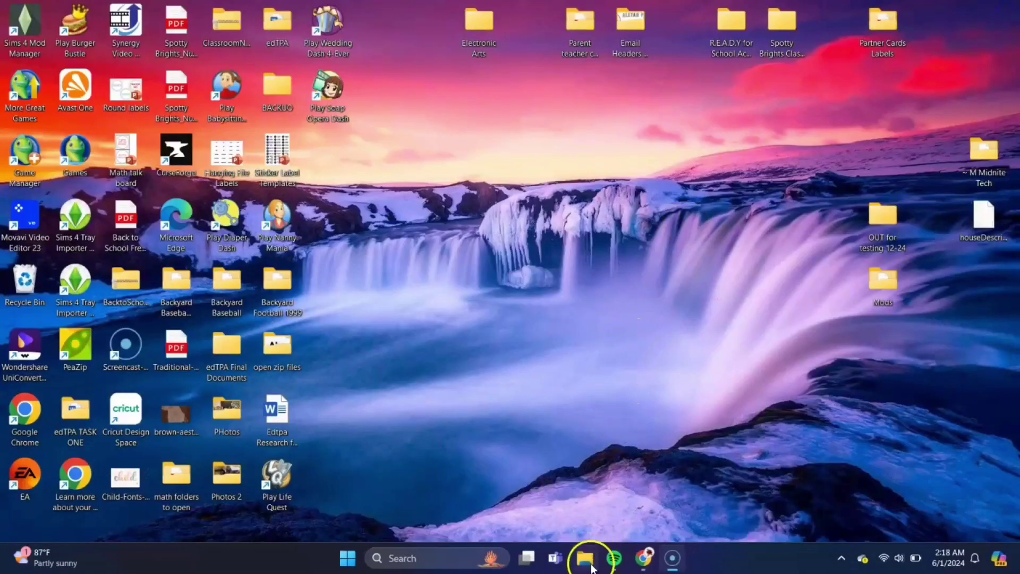
Step: Run scummvm-2.8.1-win32 (1) from the Downloads folder in File Explorer
click(584, 567)
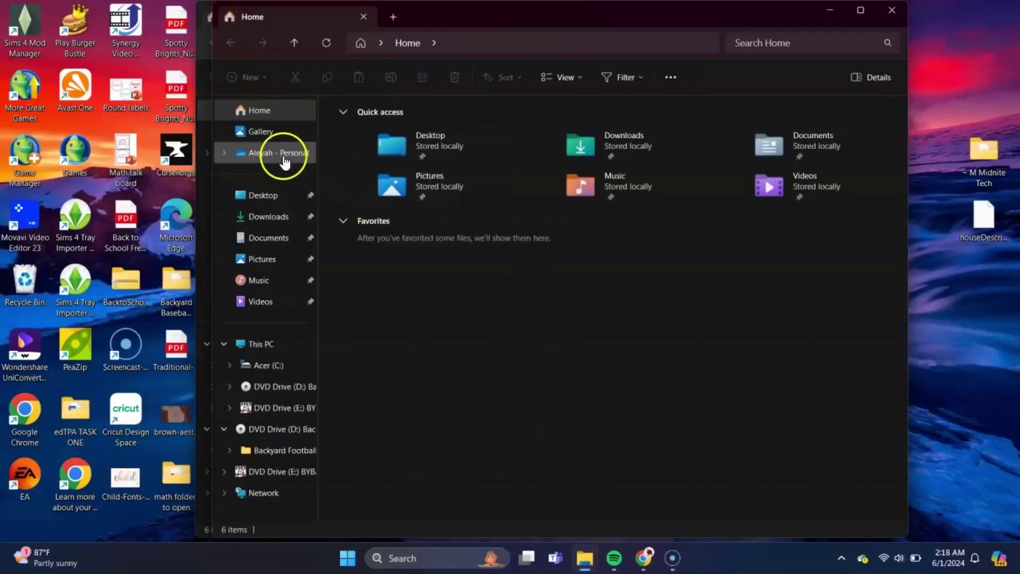
click(280, 227)
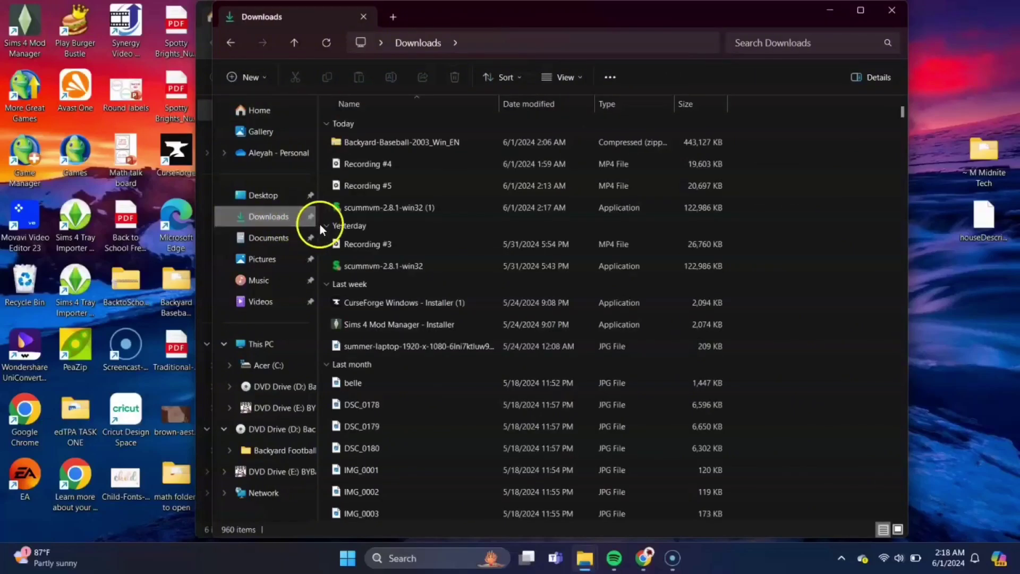
double_click(374, 212)
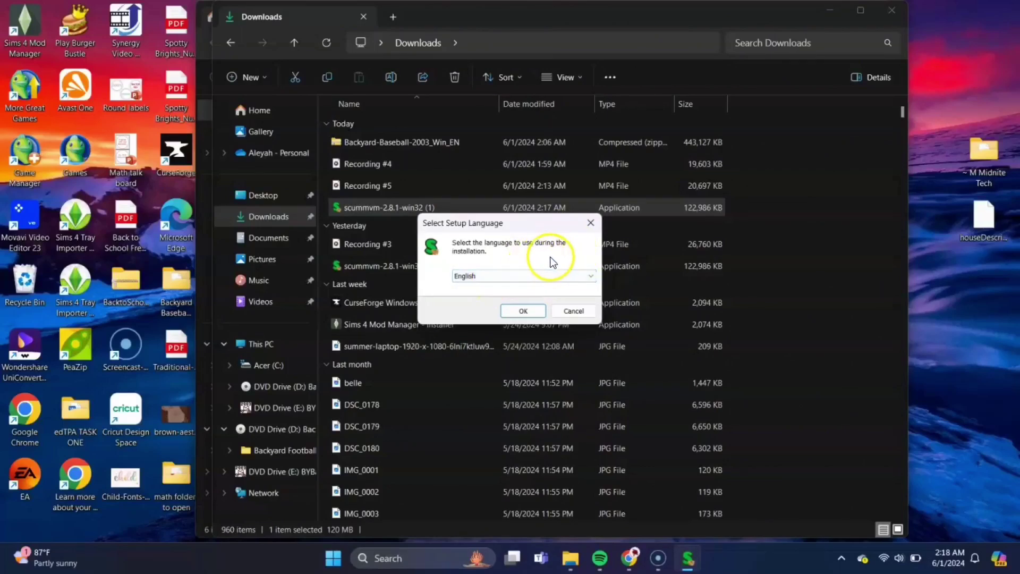
Step: Install ScummVM 2.8.1 in English to C:\Program Files\ScummVM with a desktop shortcut
click(523, 313)
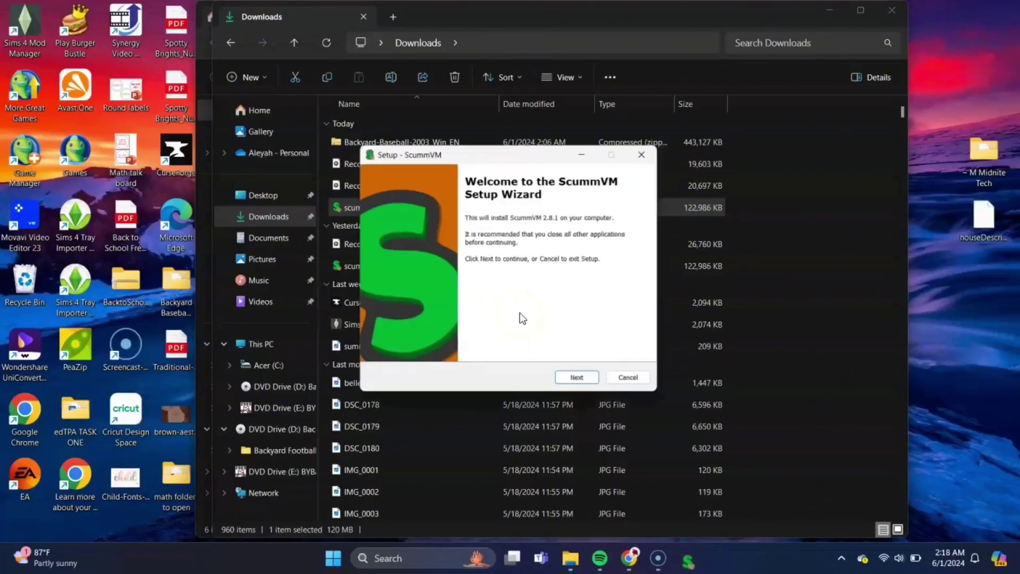
click(568, 382)
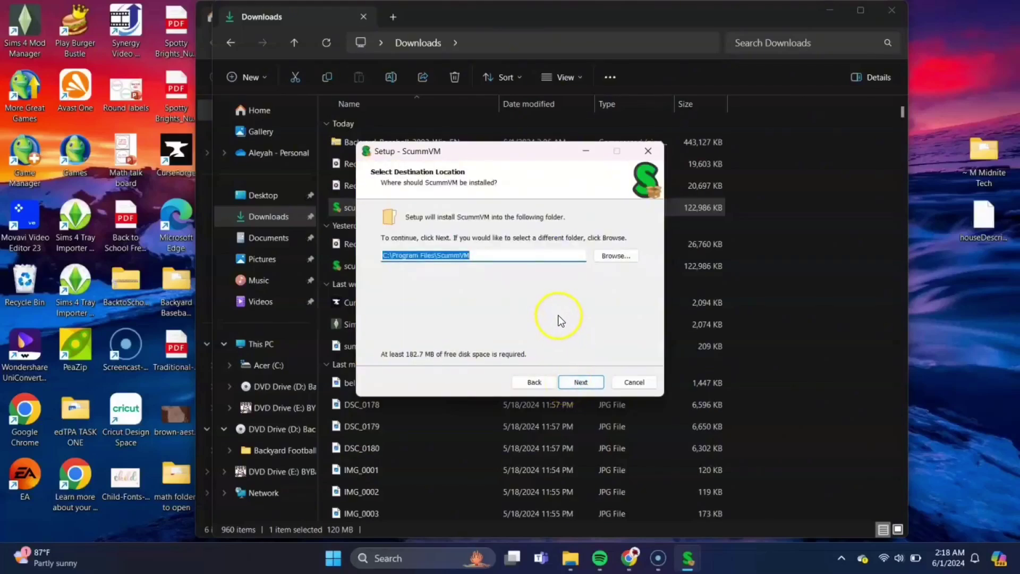
click(579, 383)
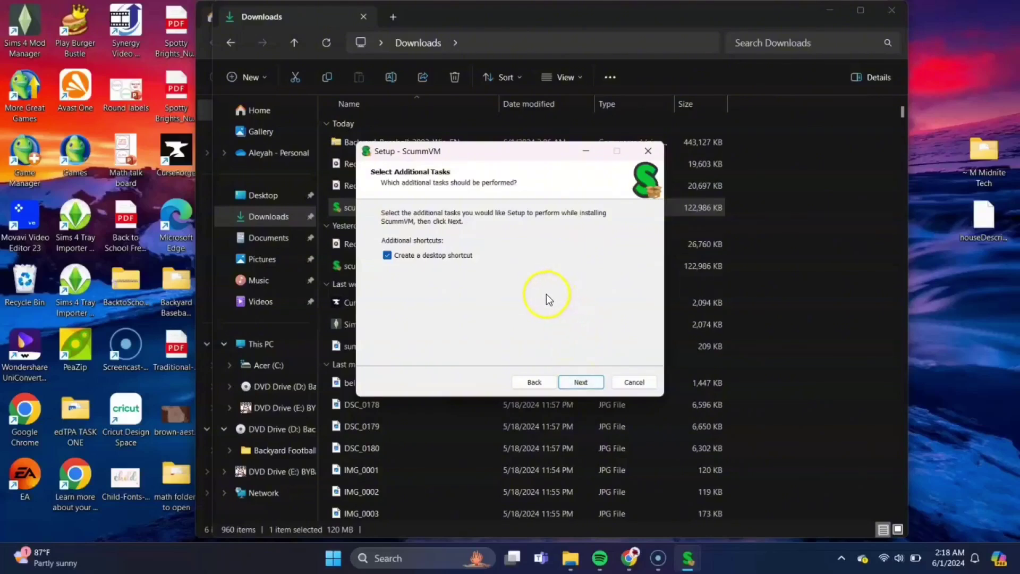
click(577, 382)
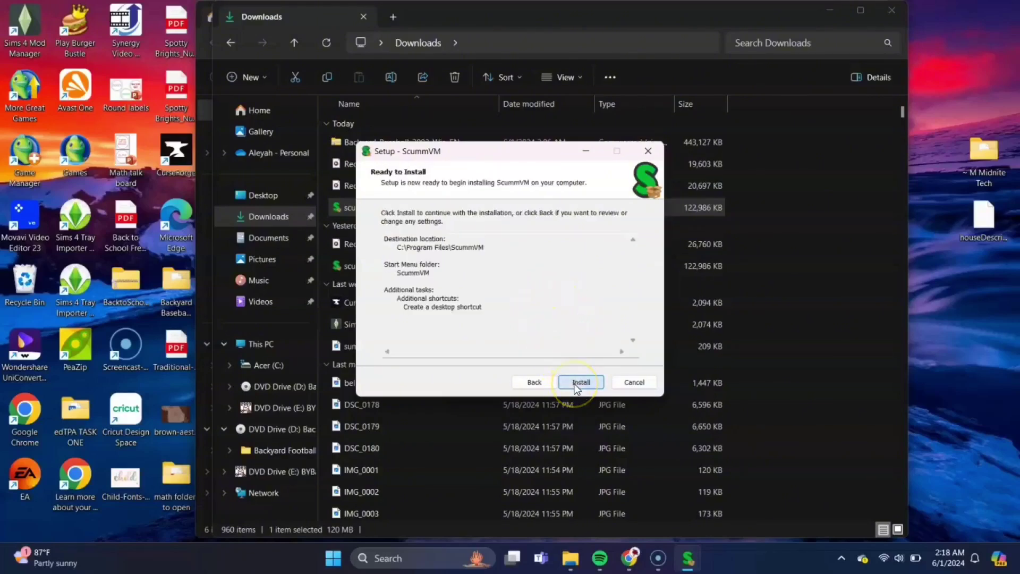
click(579, 383)
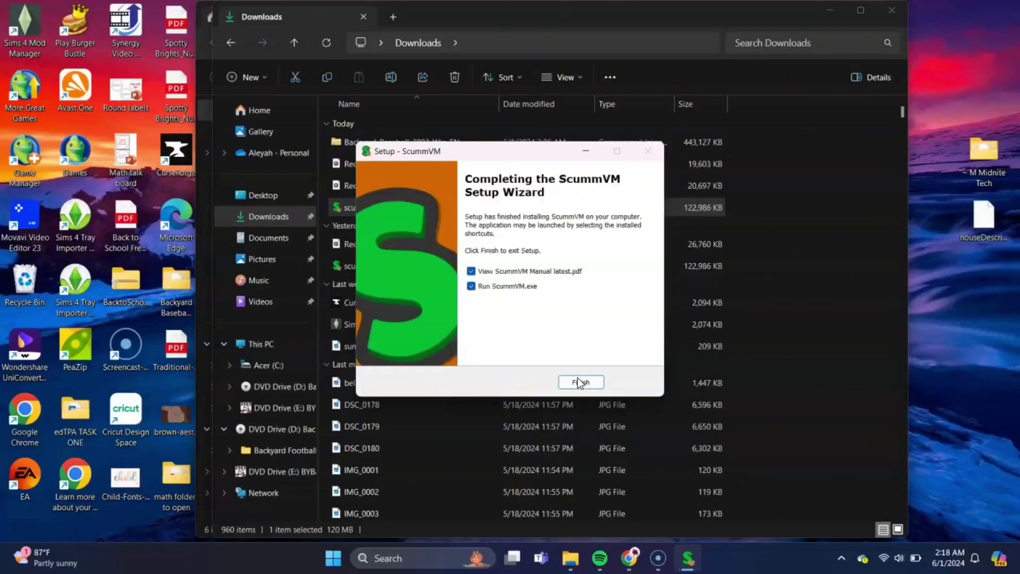
click(579, 382)
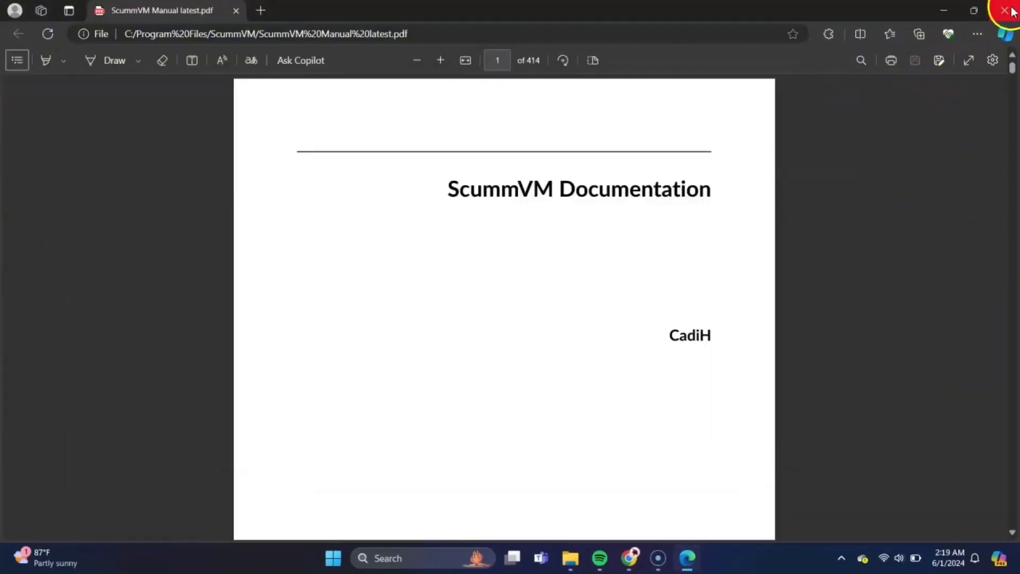
Step: Close the ScummVM manual and minimise the ScummVM launcher and both Explorer windows
click(1005, 10)
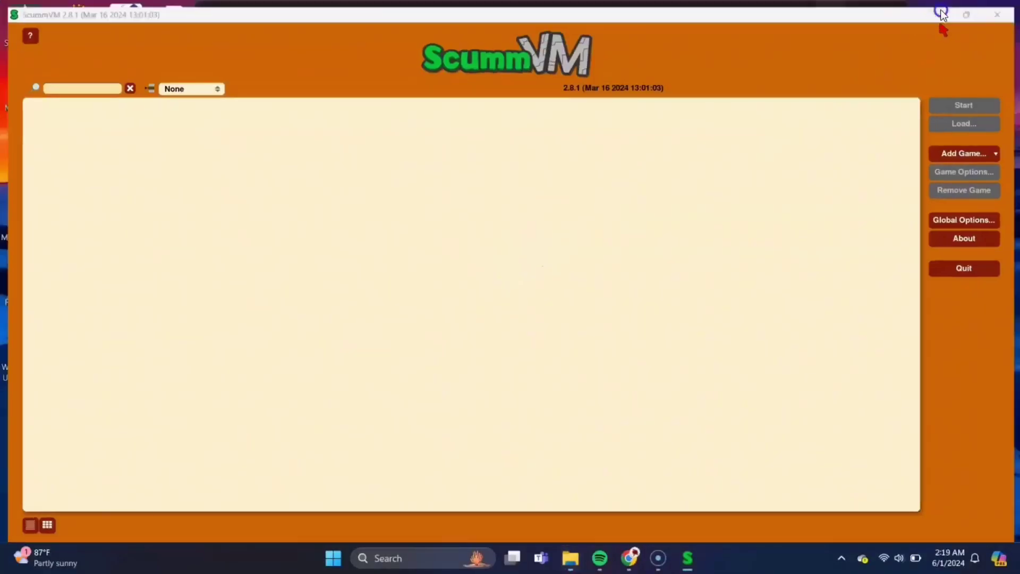
click(941, 9)
click(831, 12)
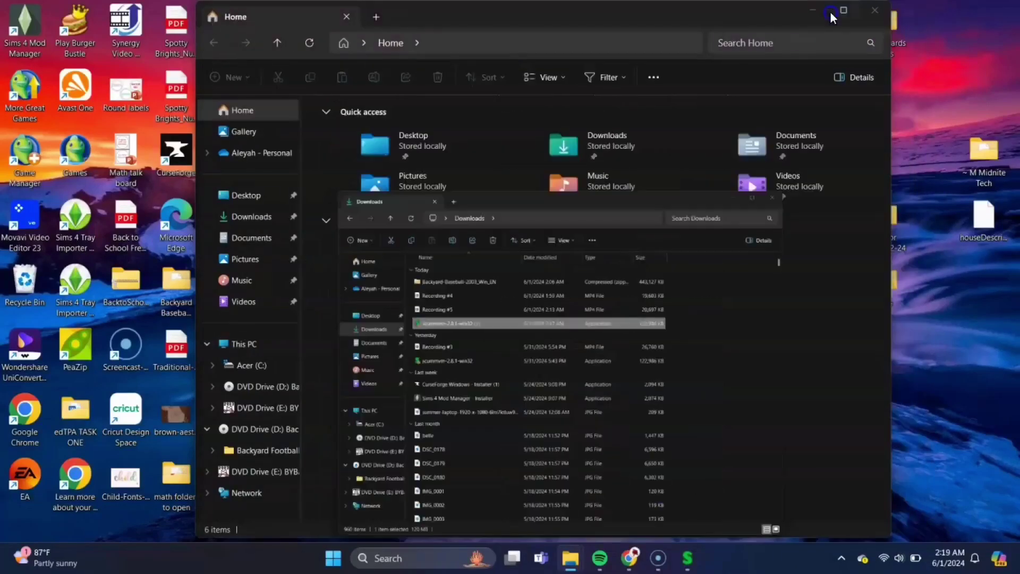
click(829, 10)
Step: Open a maximized Chrome guest window and load myabandonware.com
click(434, 319)
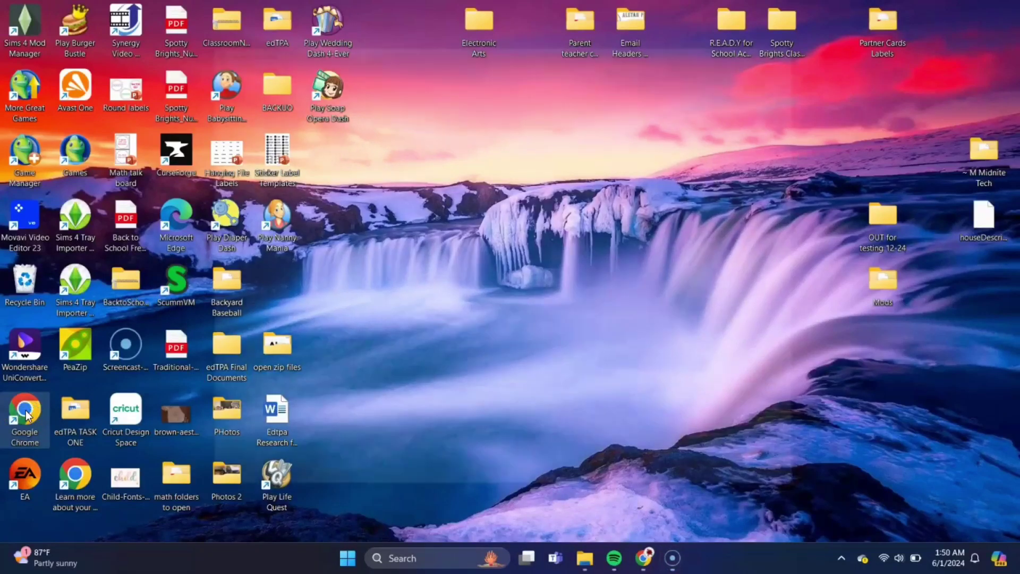
double_click(26, 415)
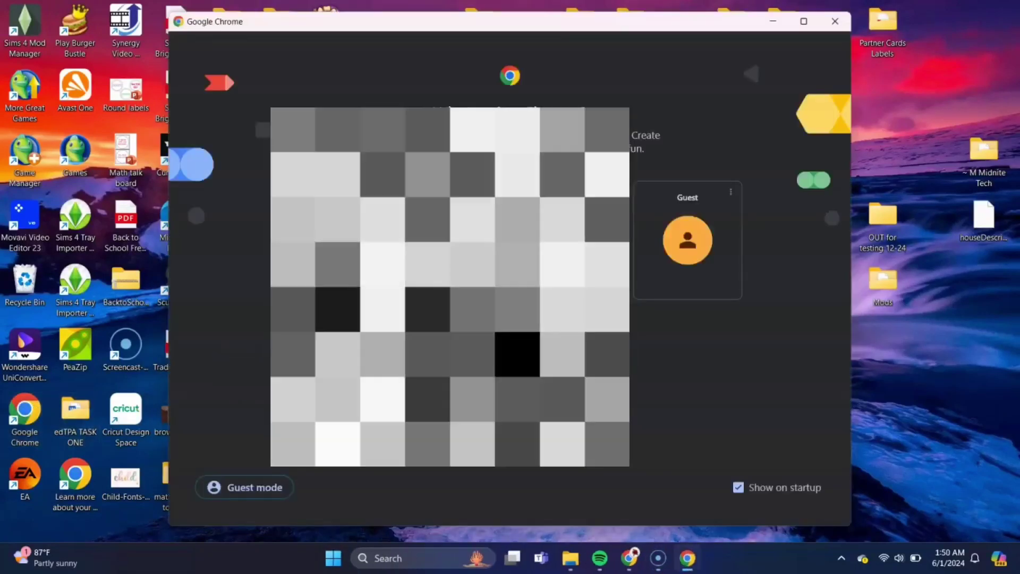
click(712, 279)
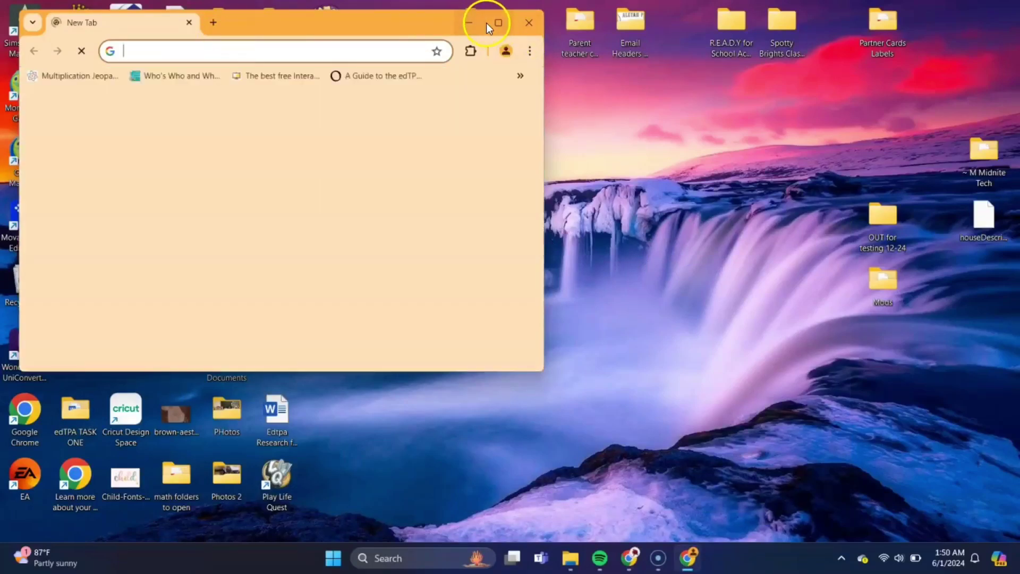
click(494, 23)
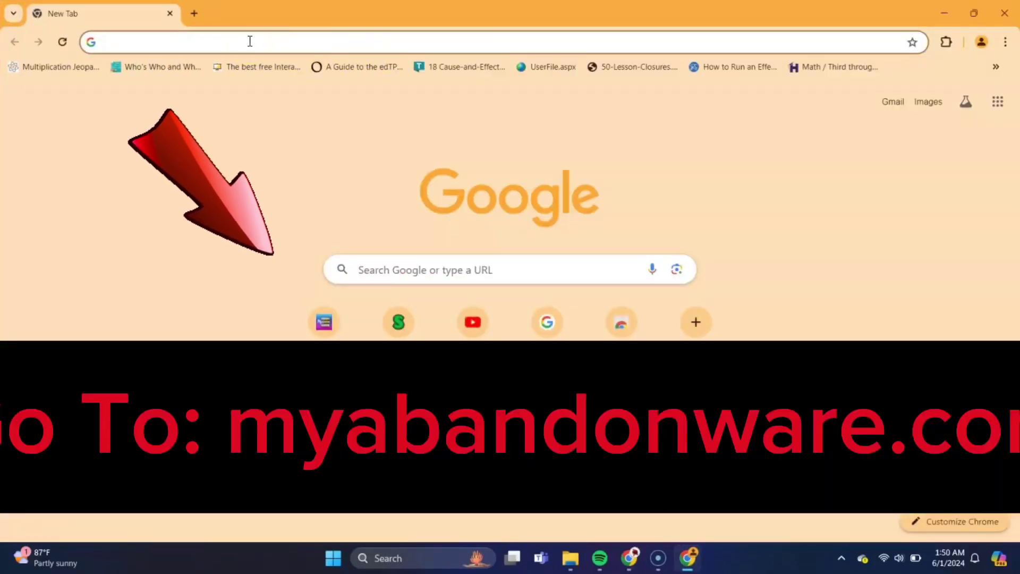
text(myabandonwa)
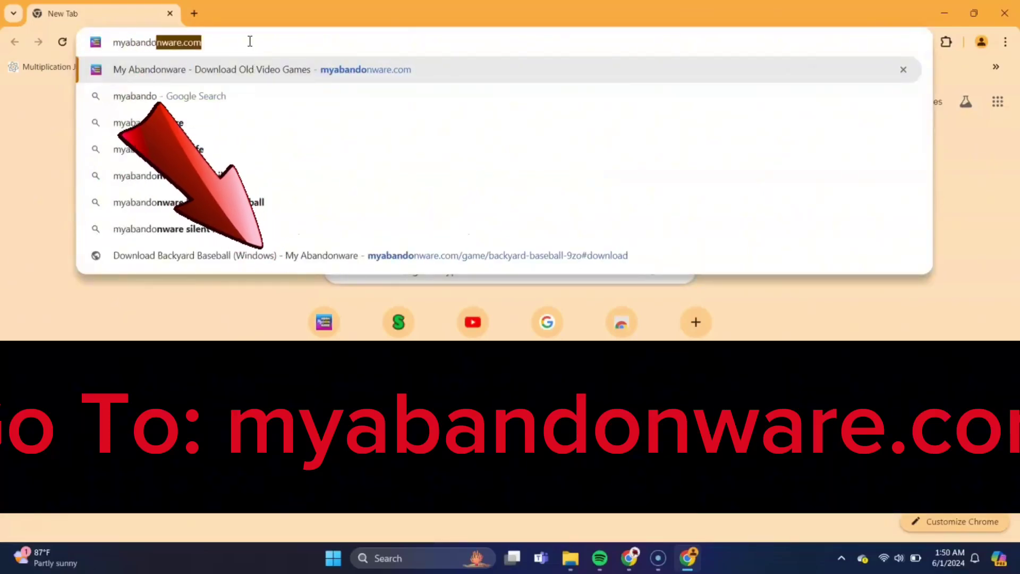
text(re.com)
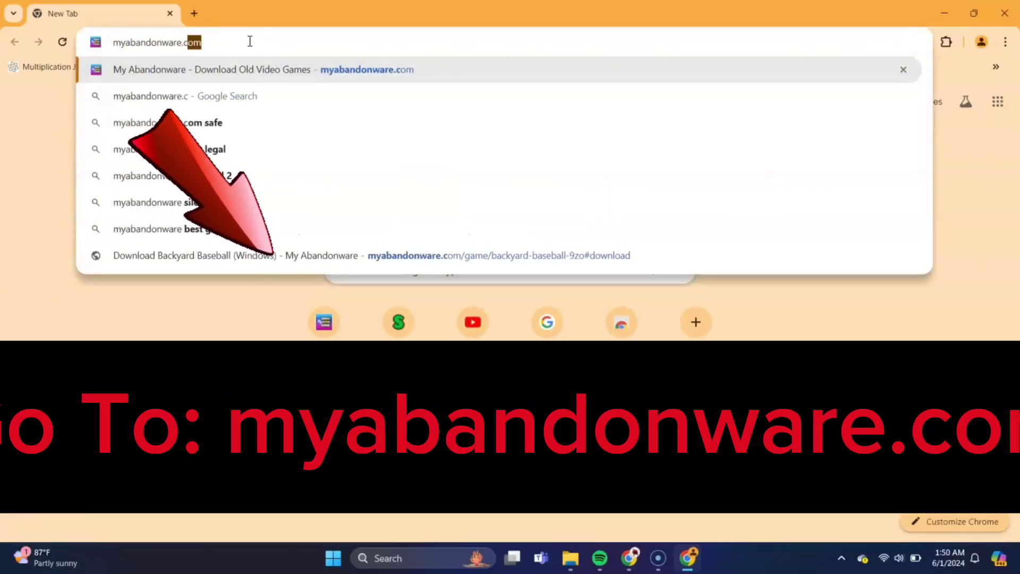
key(Return)
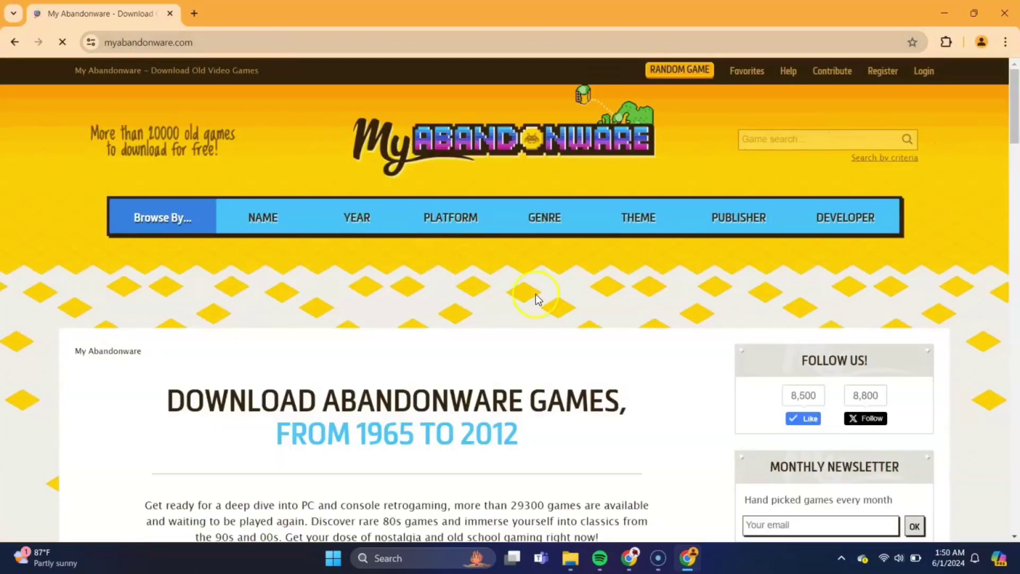
Step: Search the site's game search for 'backyard foo' and scroll the Backyard Football results
click(773, 143)
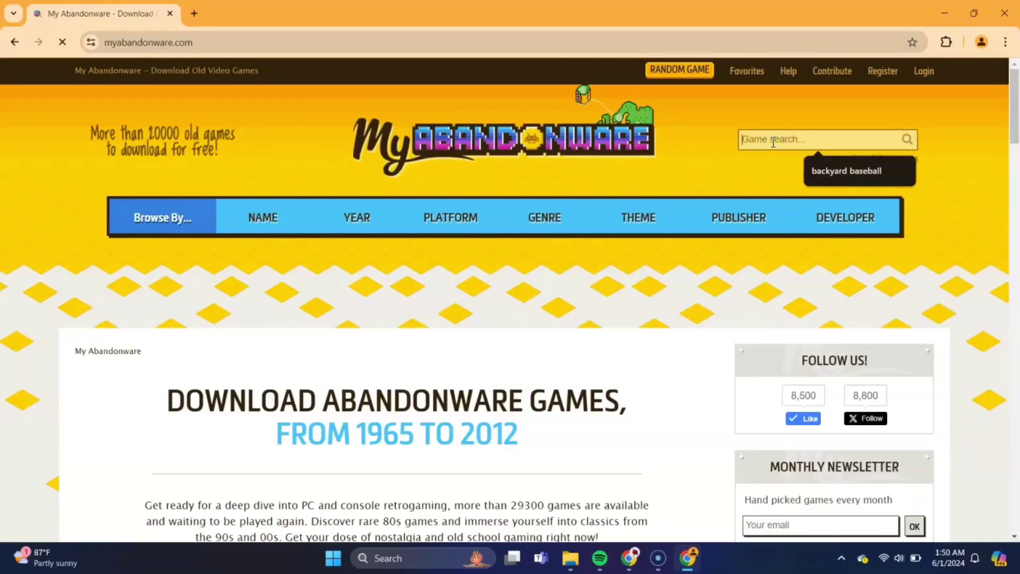
text(backya)
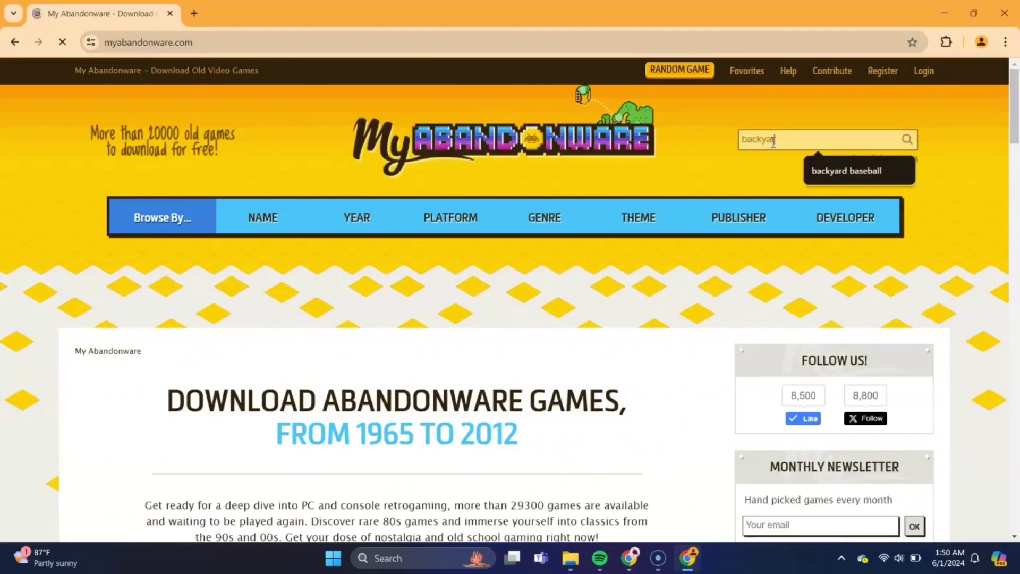
text(rd foo)
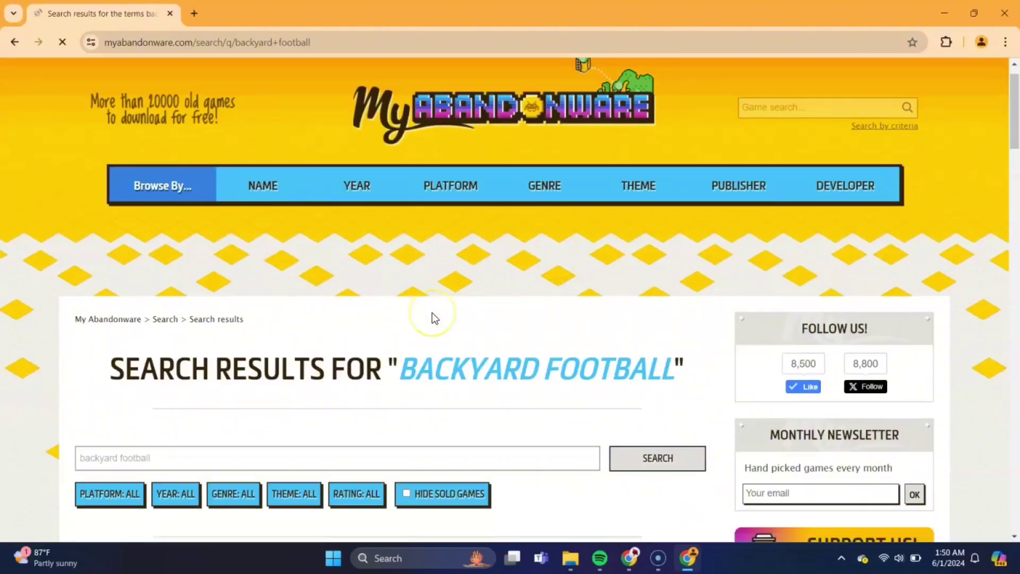
scroll(433, 314, down, 4)
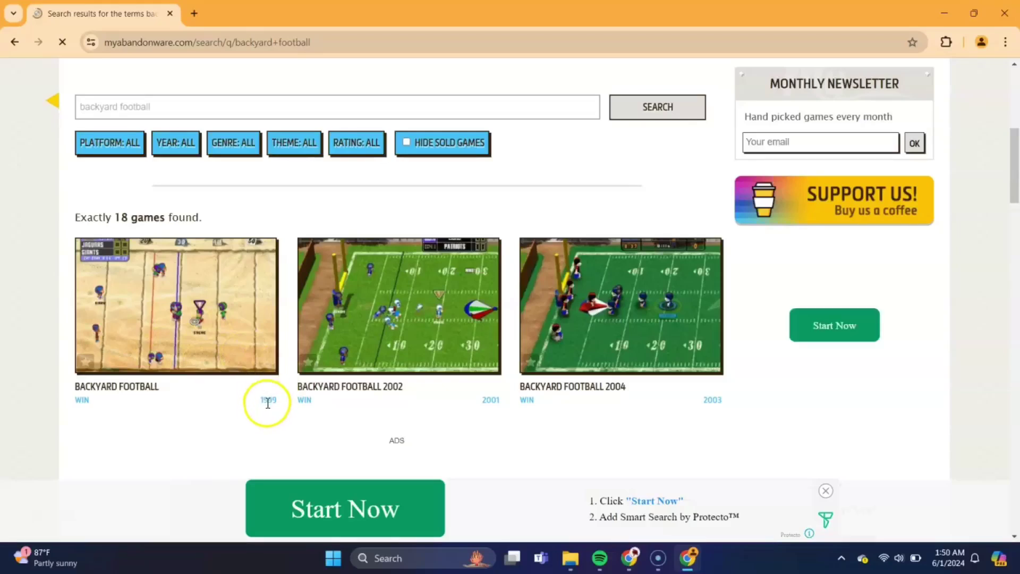
Step: Open the Backyard Football (1999) page and start downloading its 260 MB ISO version
click(229, 352)
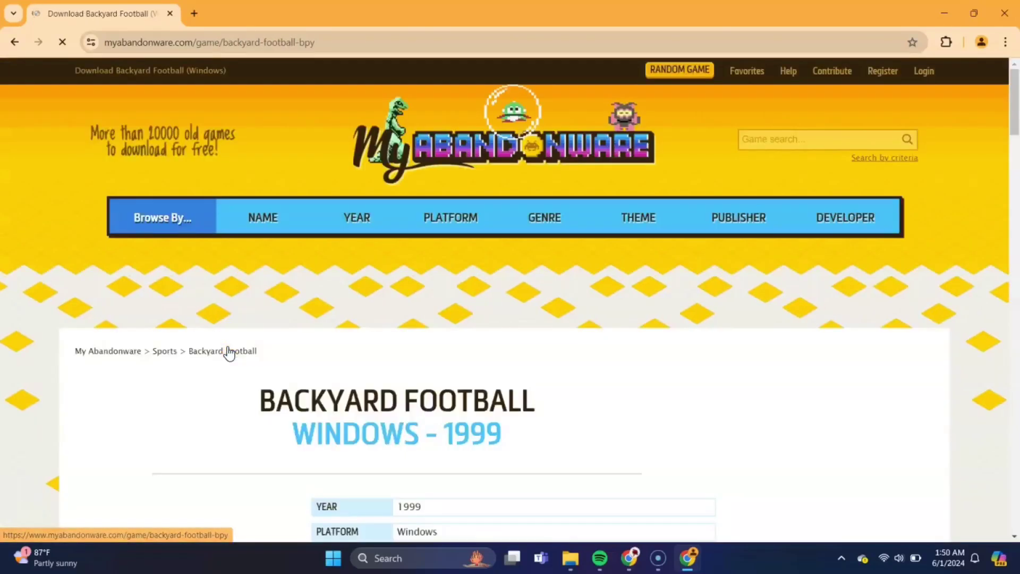
scroll(446, 396, down, 2)
scroll(445, 395, down, 5)
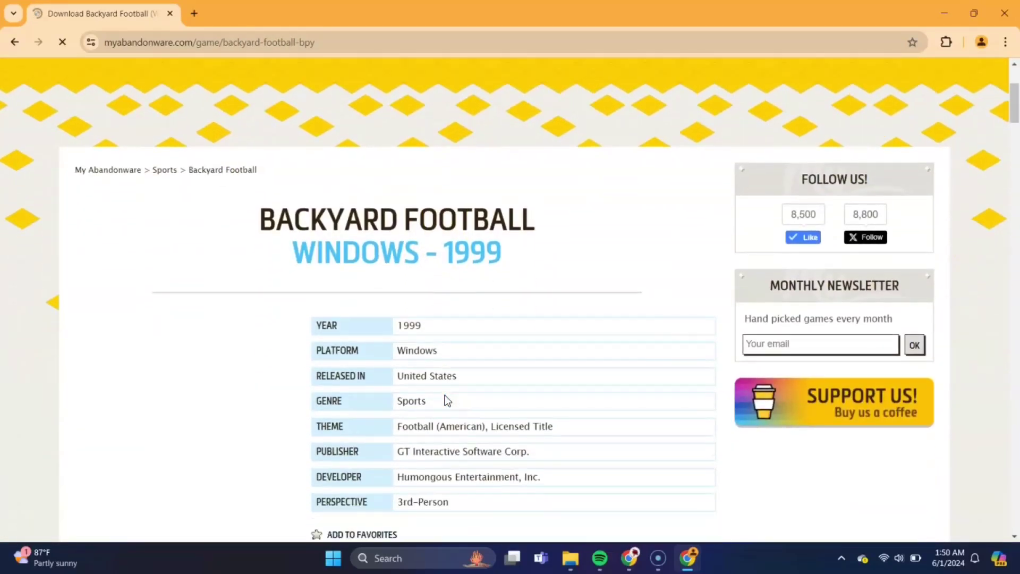
scroll(444, 395, down, 5)
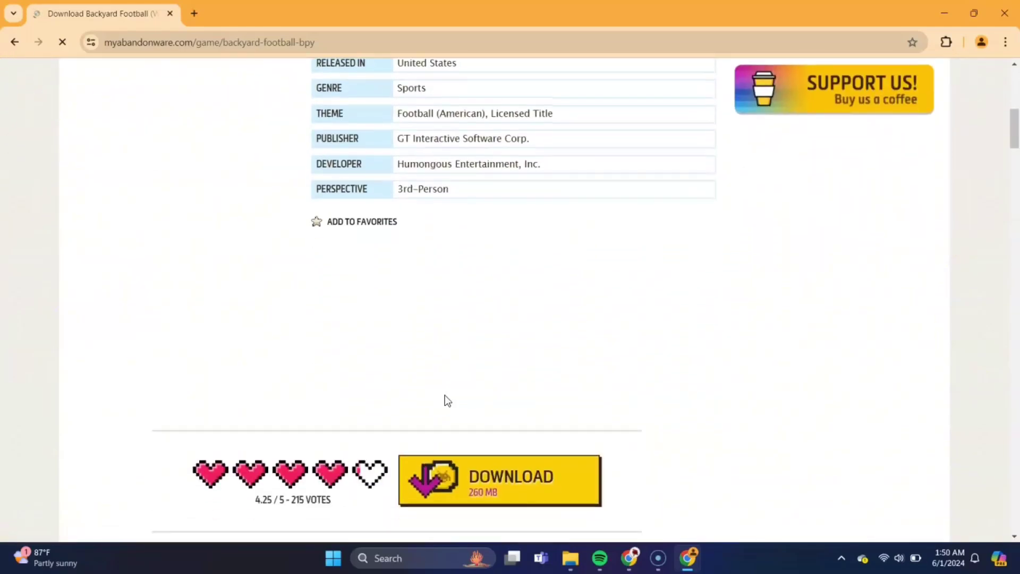
click(483, 360)
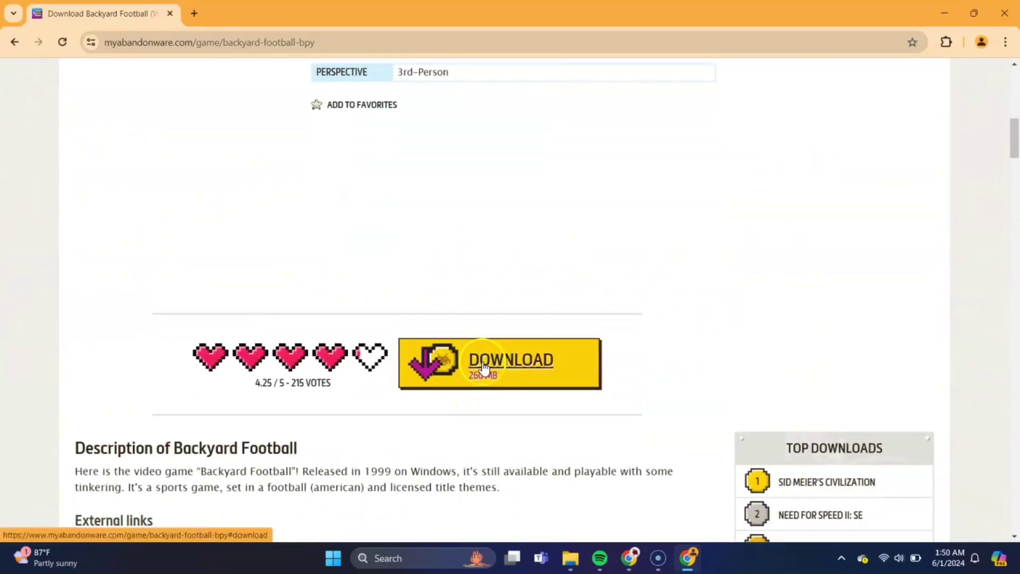
click(484, 360)
scroll(400, 377, down, 3)
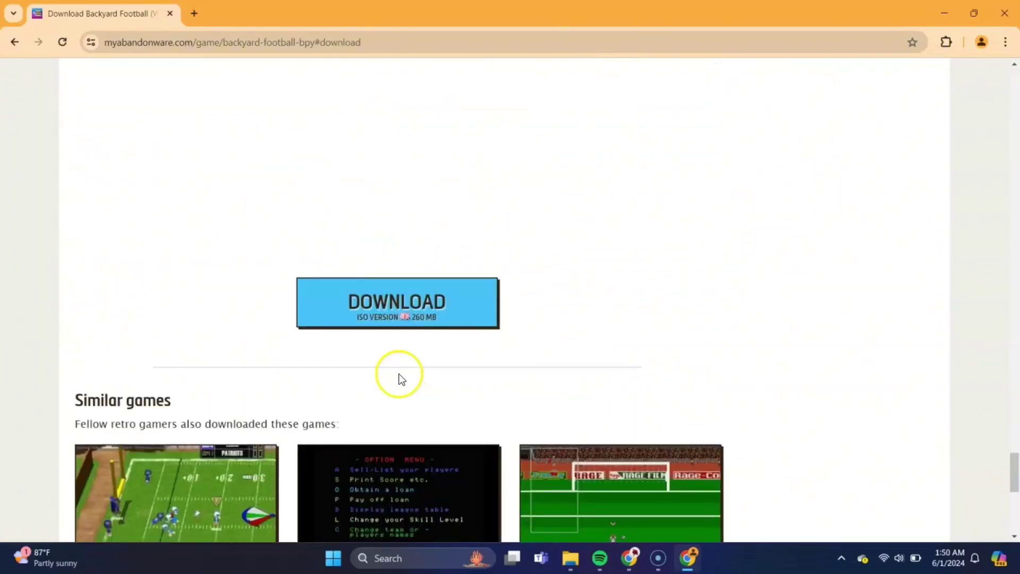
click(389, 302)
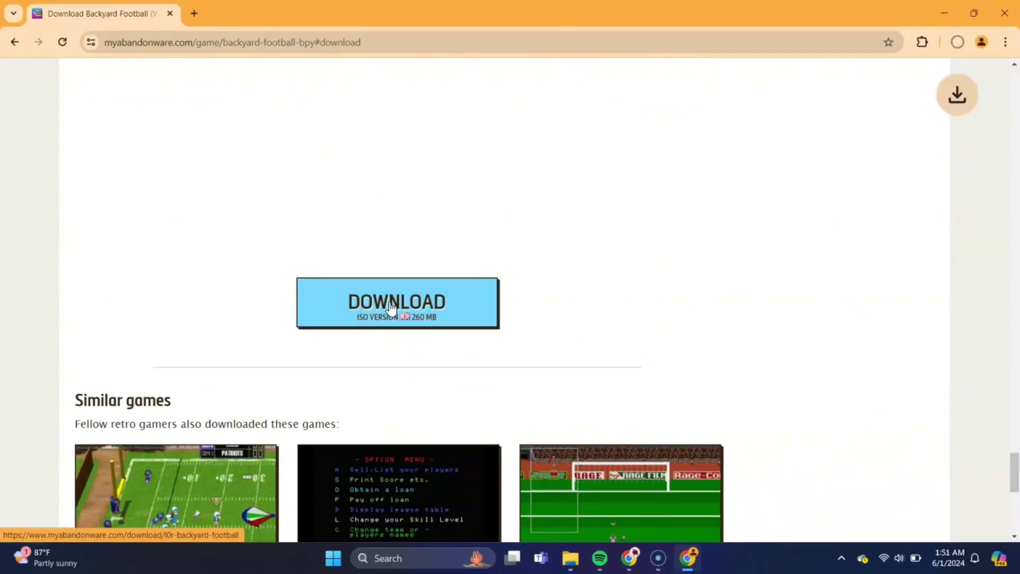
click(390, 307)
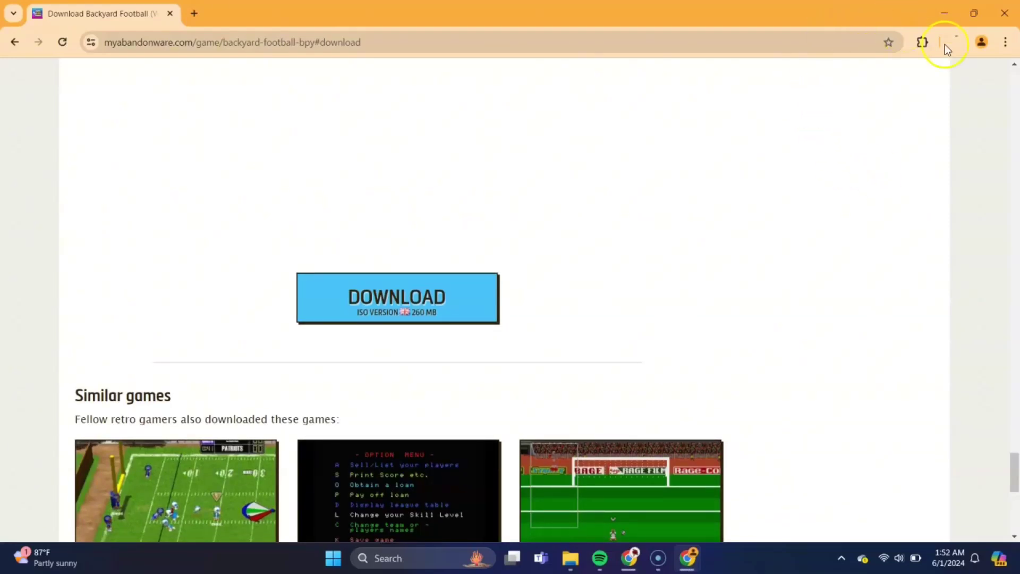
Step: Minimise Chrome and bring the Downloads folder window forward with a refreshed listing
click(941, 12)
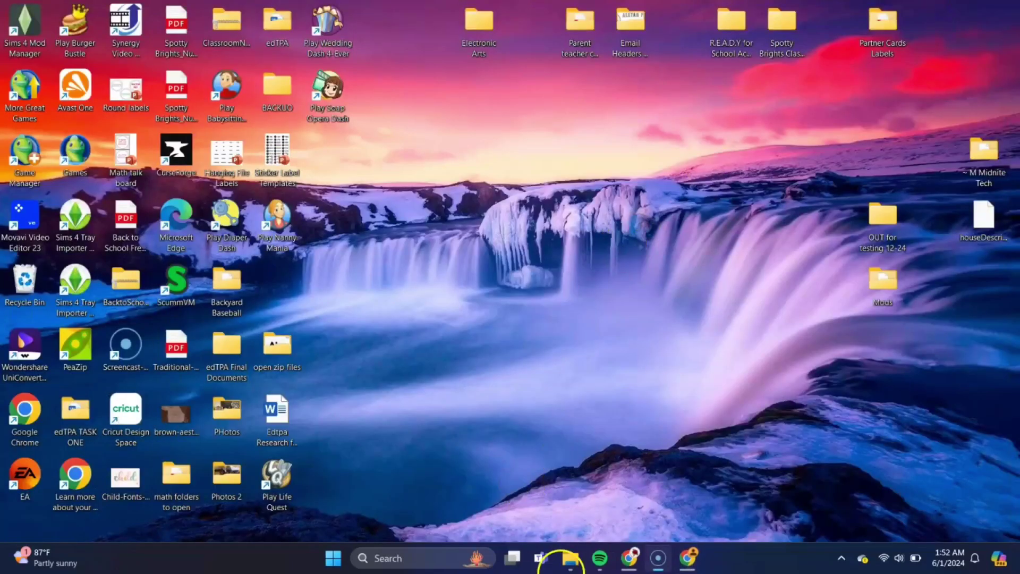
mouse_move(567, 564)
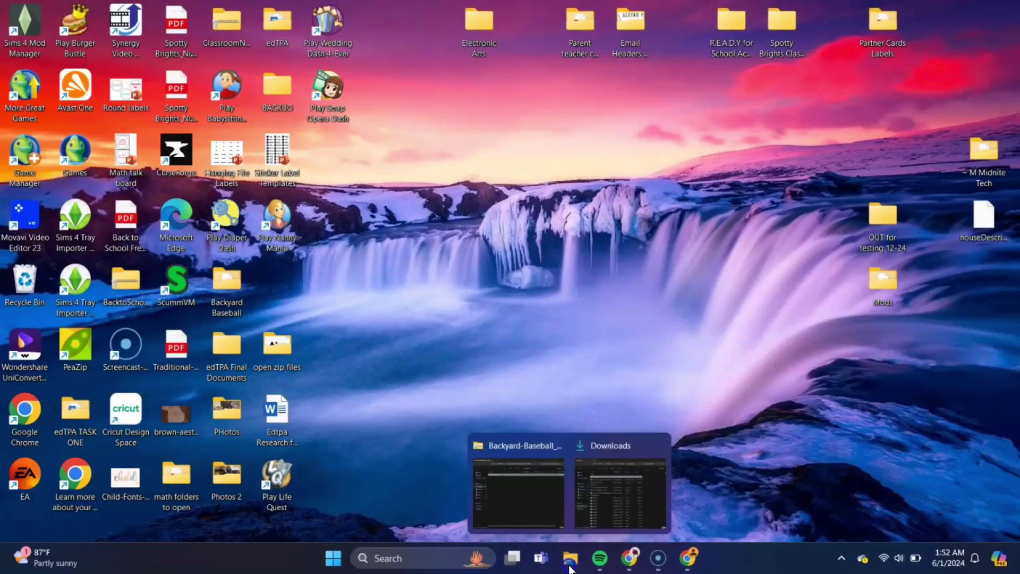
click(530, 495)
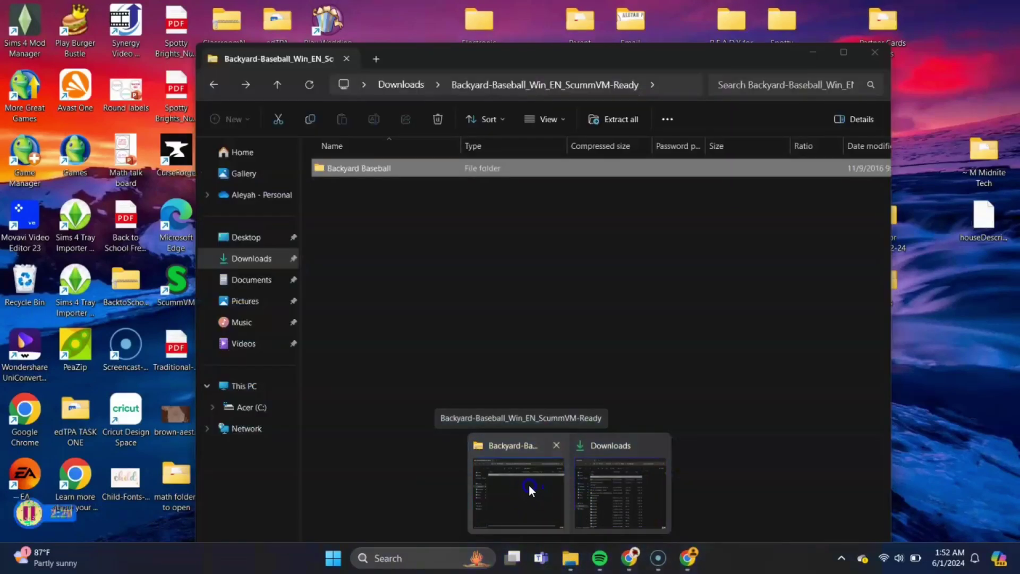
click(596, 490)
click(443, 347)
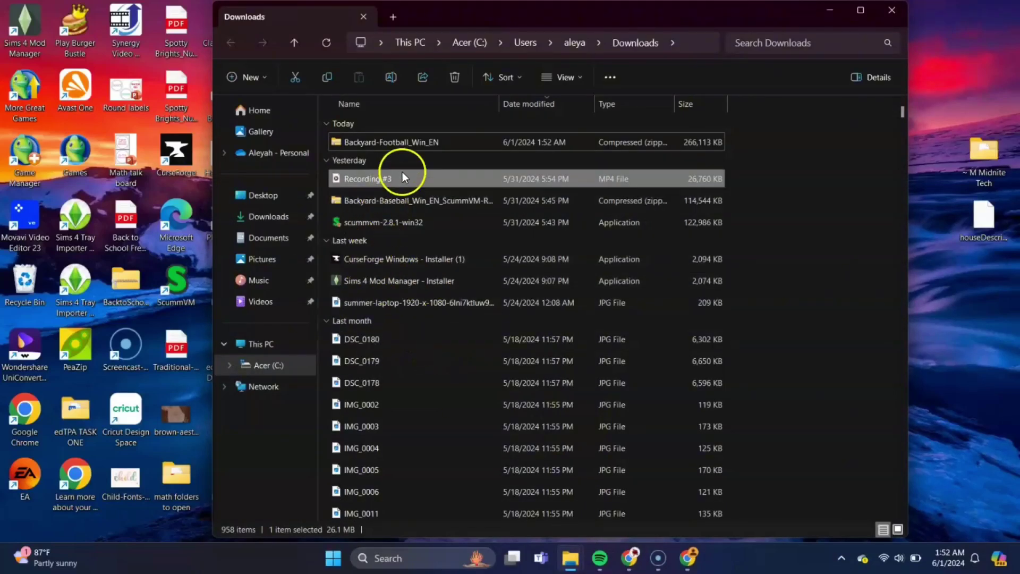
click(287, 218)
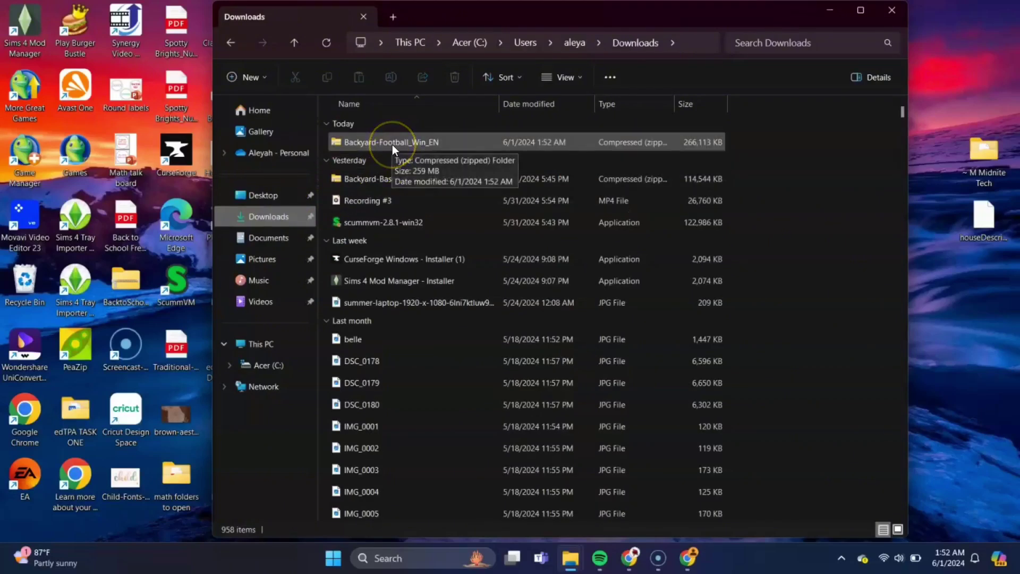
Step: Open Backyard-Football_Win_EN, mount its disc image, and open the Backyard Football folder
double_click(409, 141)
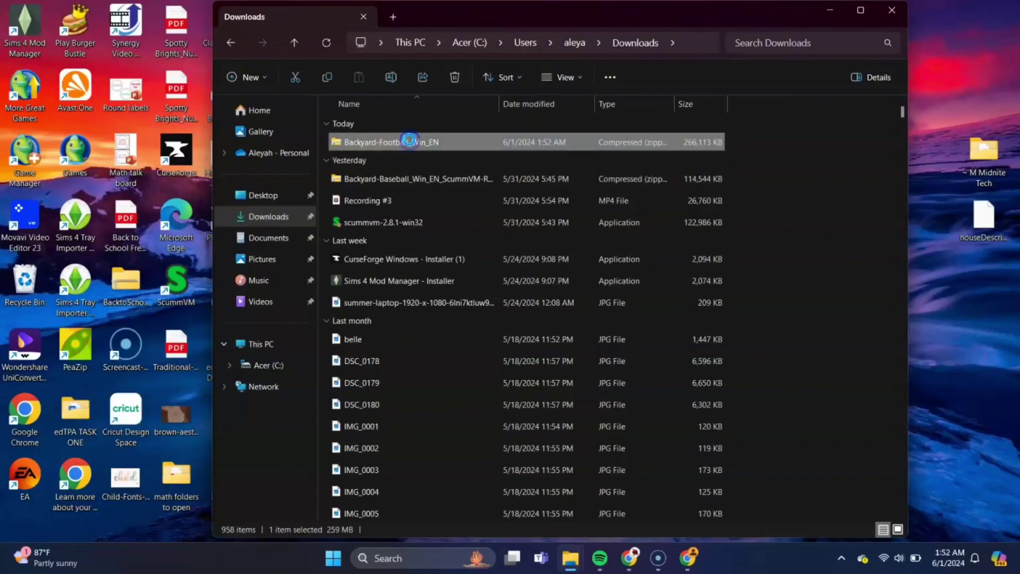
click(425, 131)
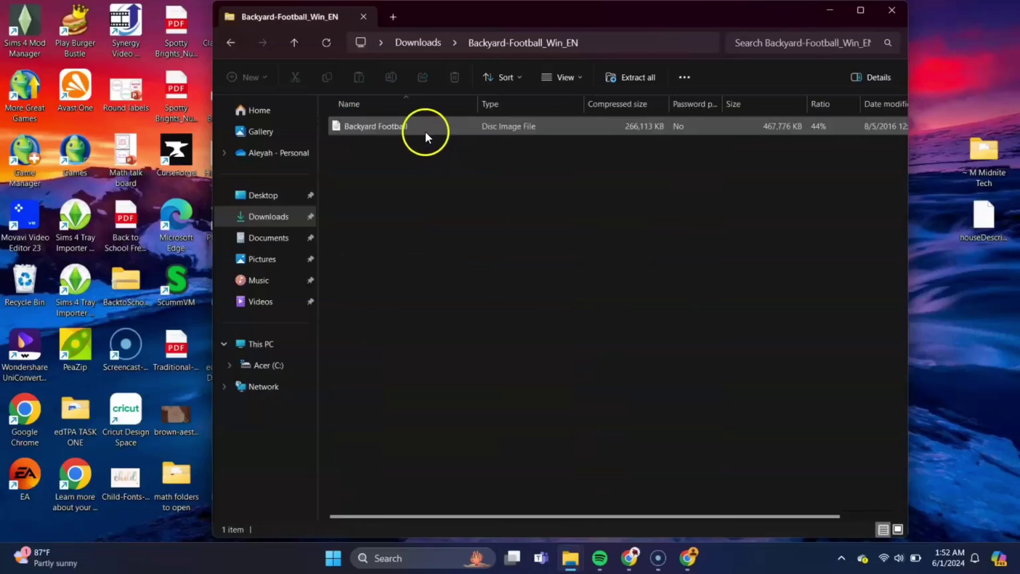
double_click(393, 127)
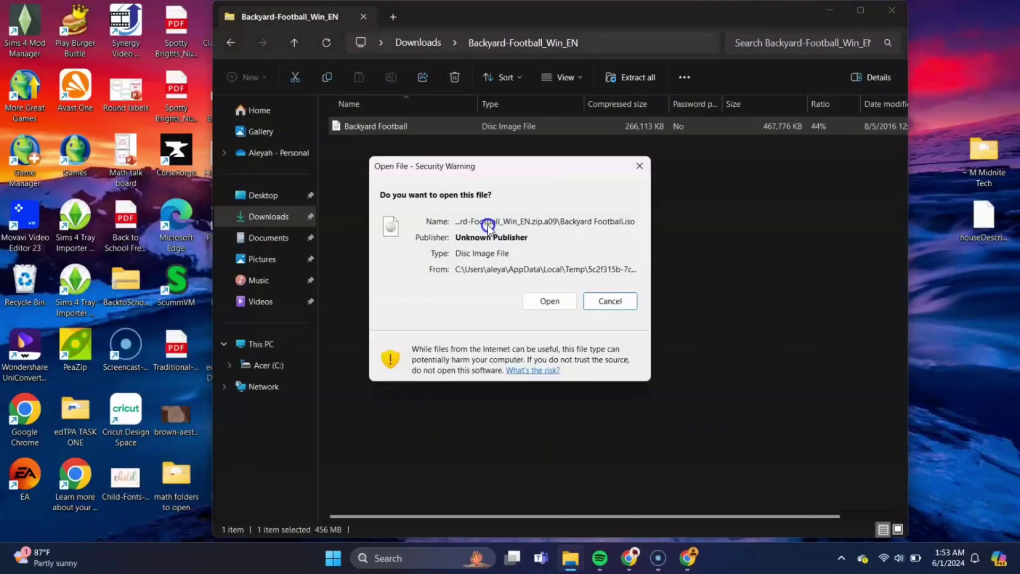
click(530, 305)
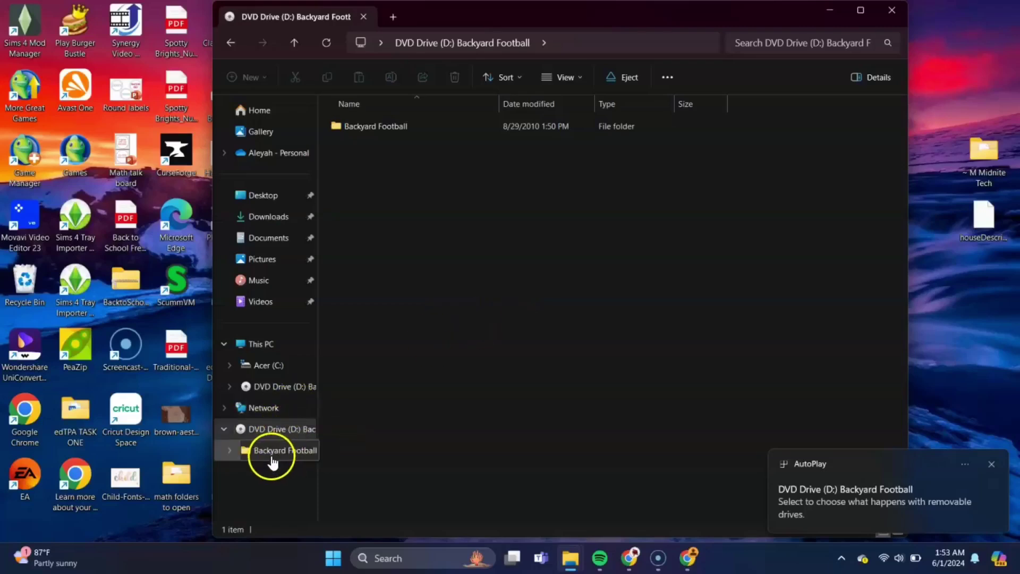
click(446, 127)
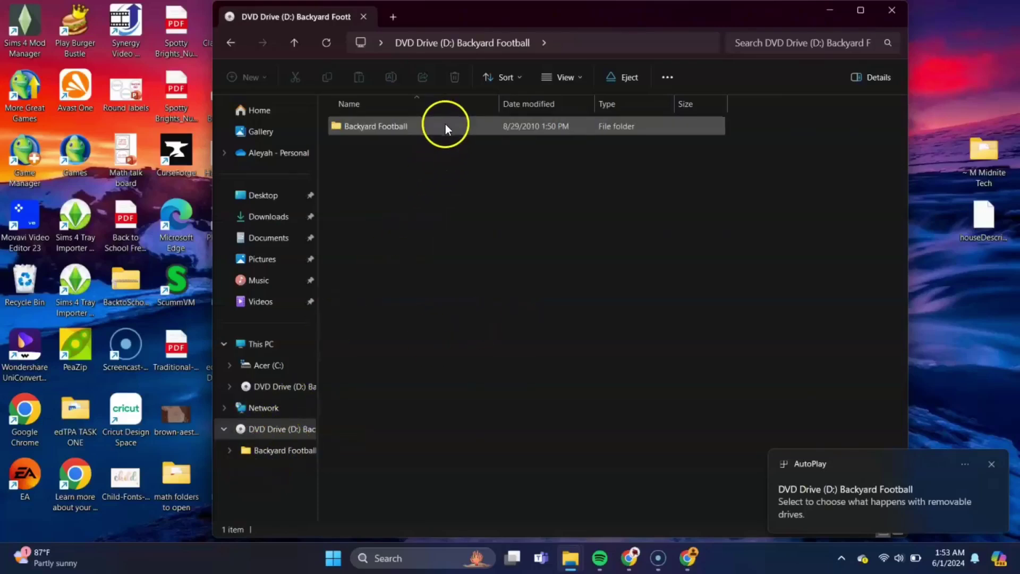
double_click(435, 129)
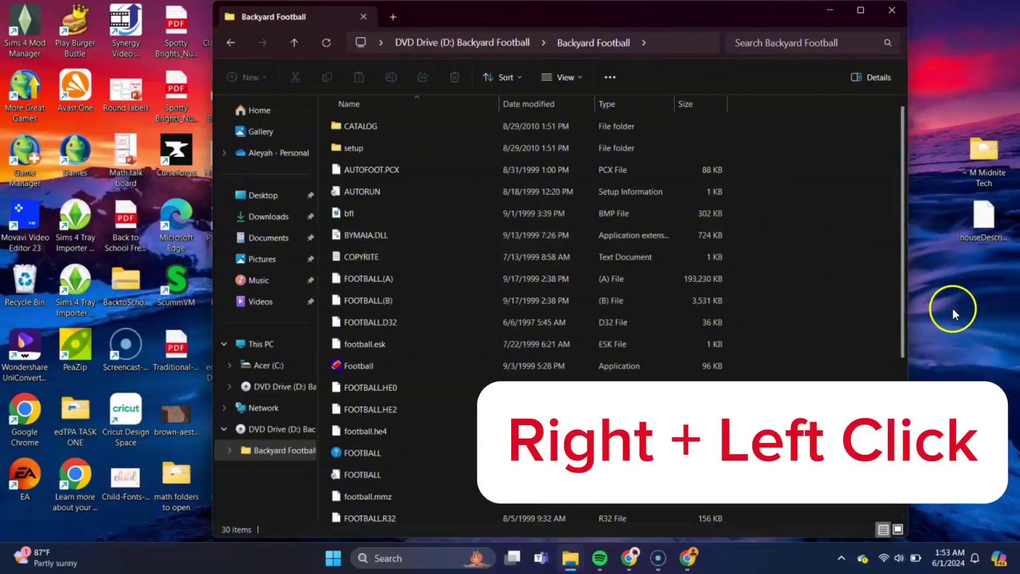
Step: Add a new desktop folder via New > Folder and name it 'Backyard Football 1999'
right_click(953, 308)
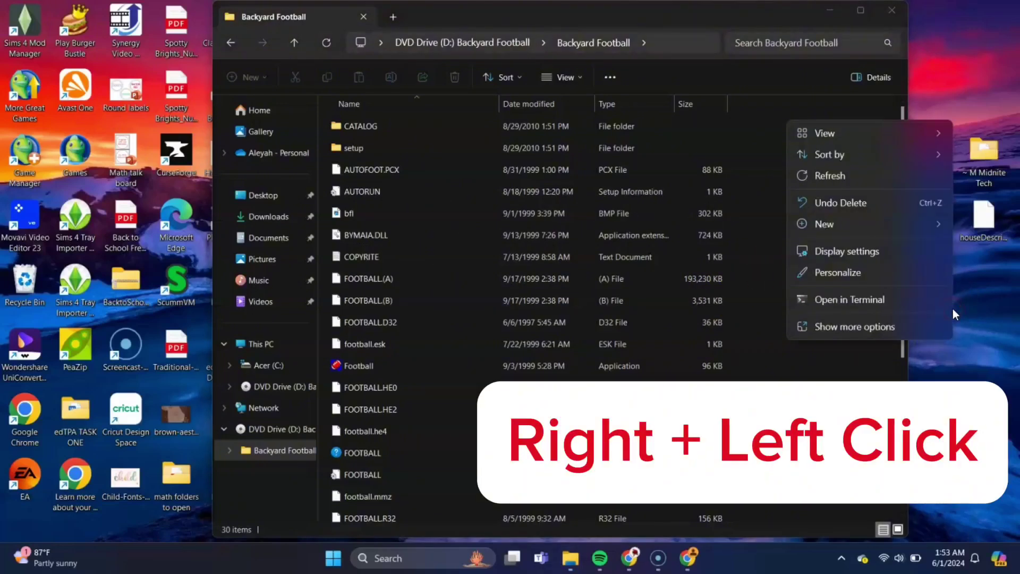
click(932, 222)
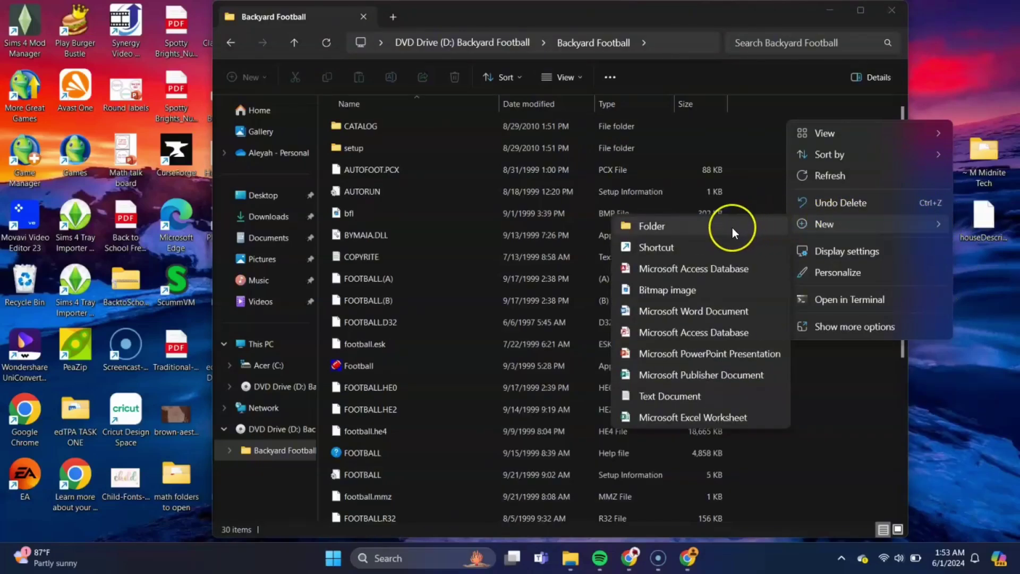
click(732, 227)
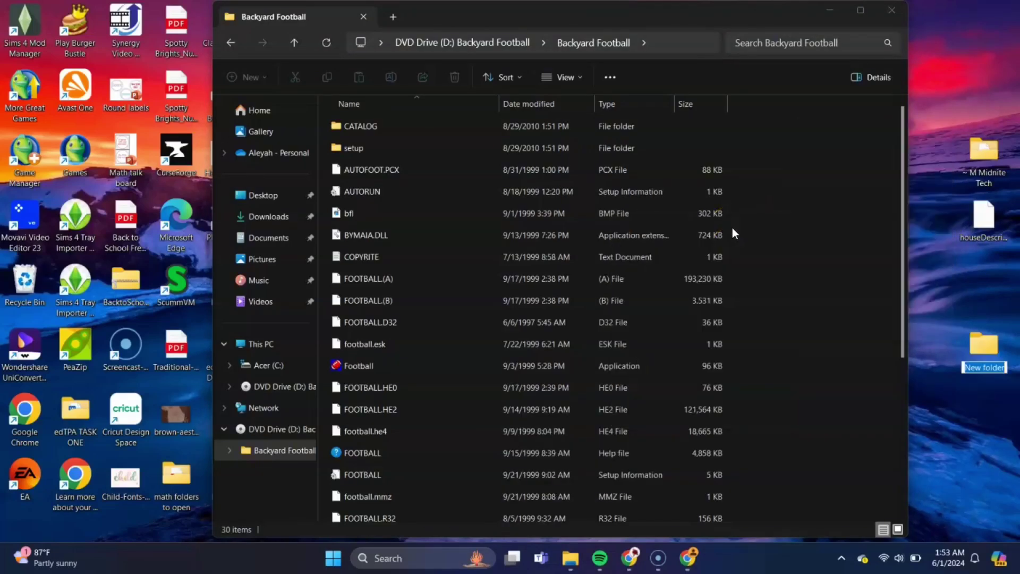
text(Backya)
text(rd)
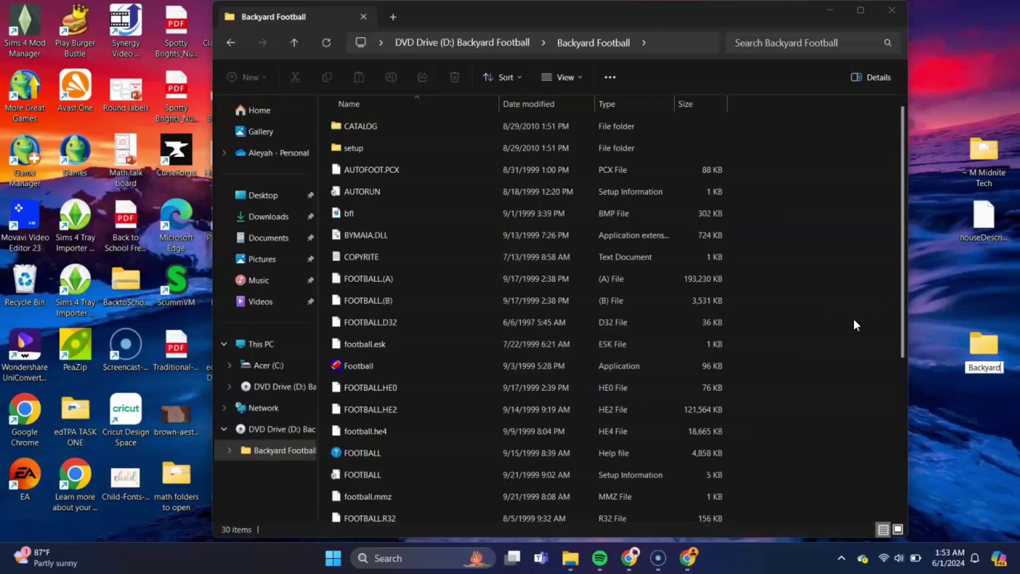
text( Football)
text( 1999)
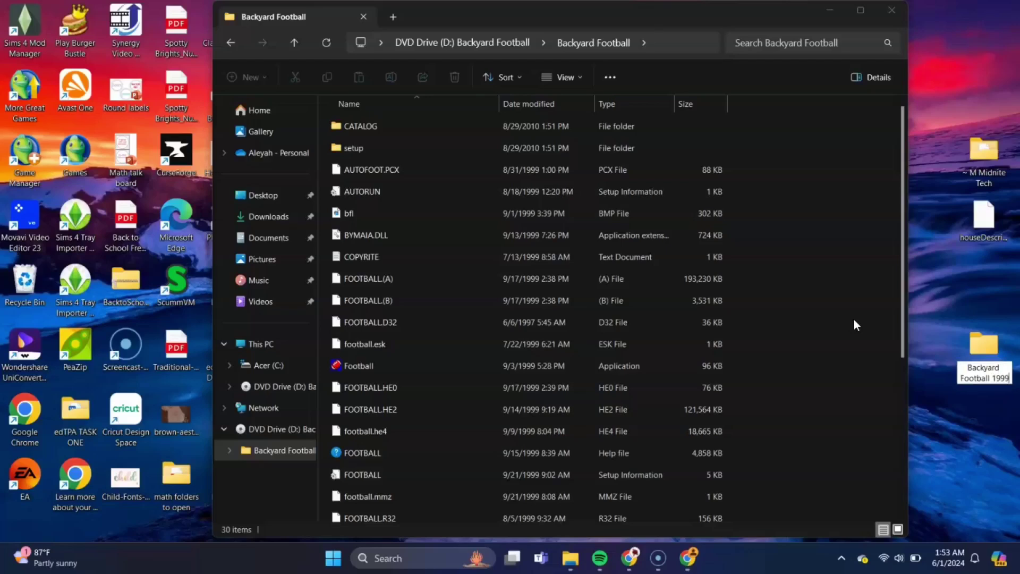
click(955, 369)
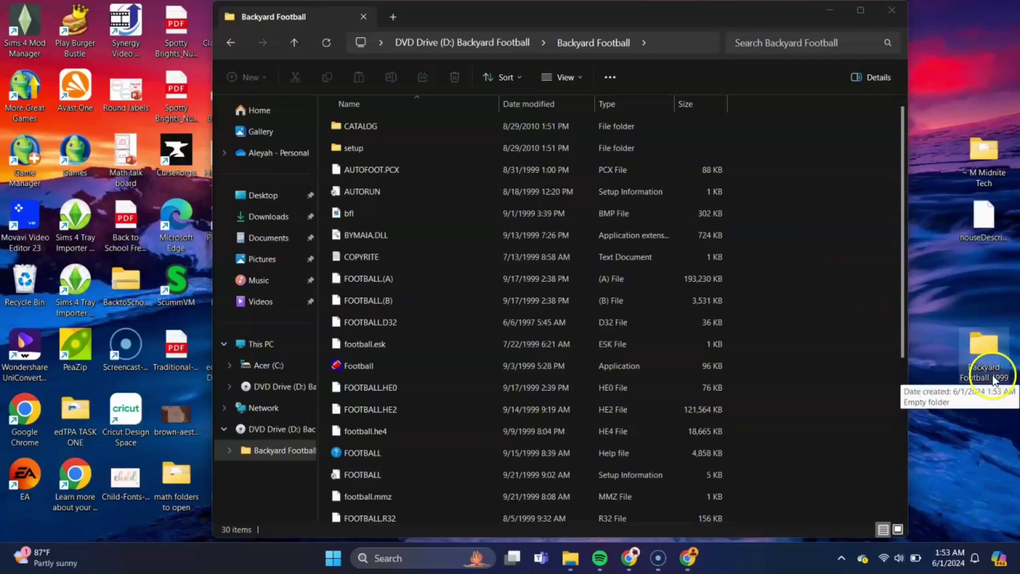
Step: Select the nine FOOTBALL data files on the disc, FOOTBALL.(A) through FOOTBALL.W32, including FOOTBALL.HE0
scroll(537, 345, down, 2)
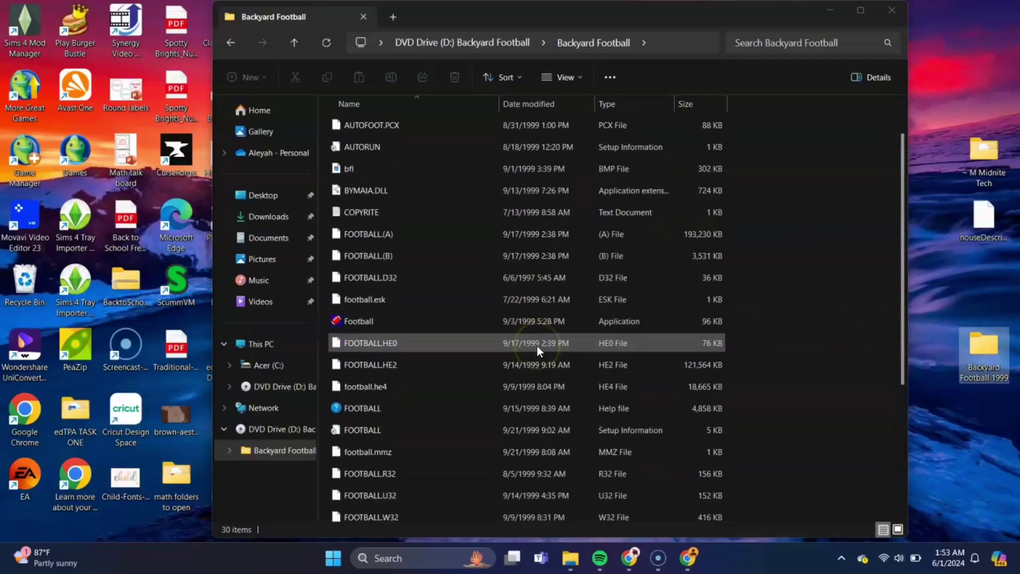
click(465, 201)
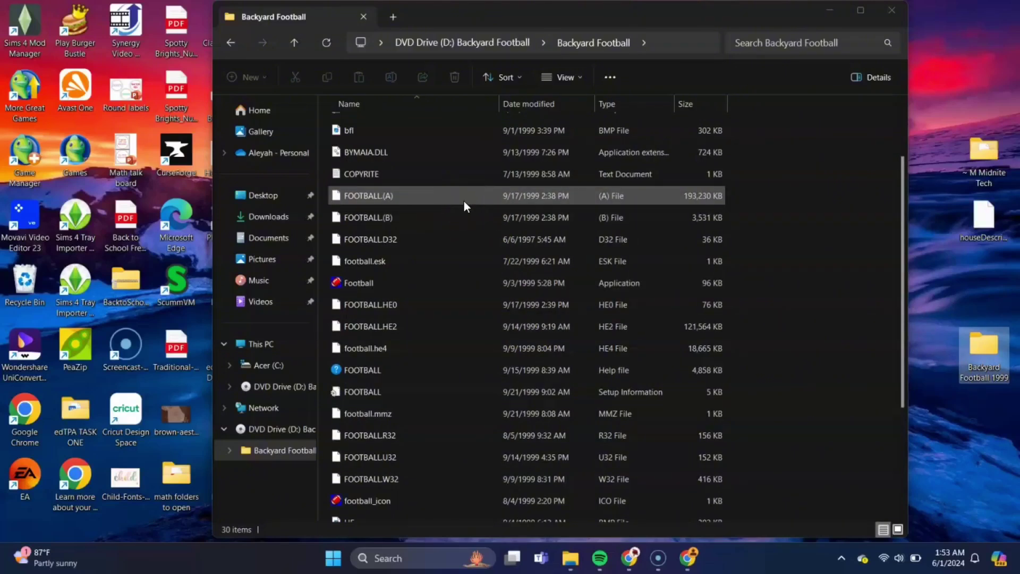
click(403, 192)
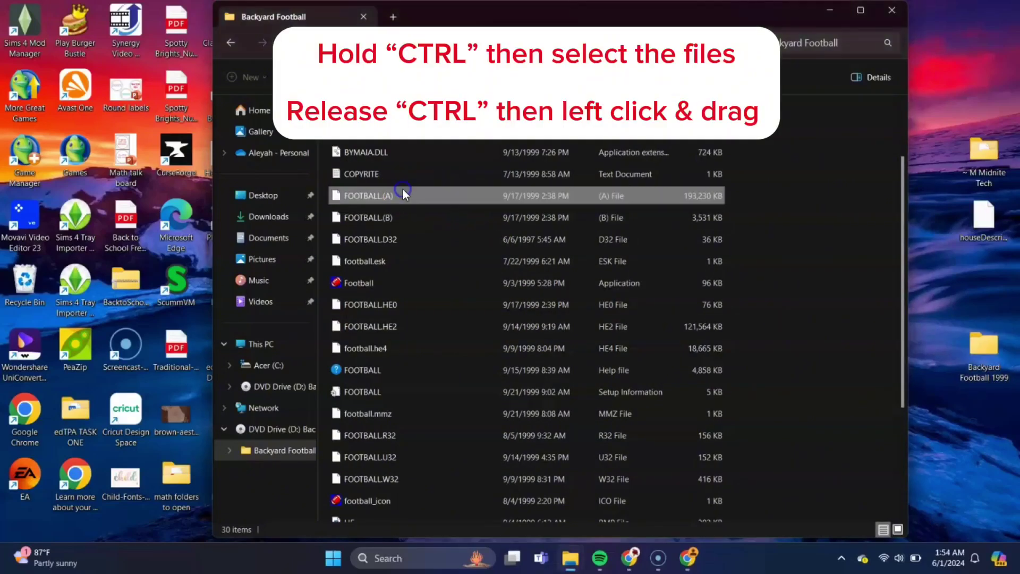
ctrl+click(403, 219)
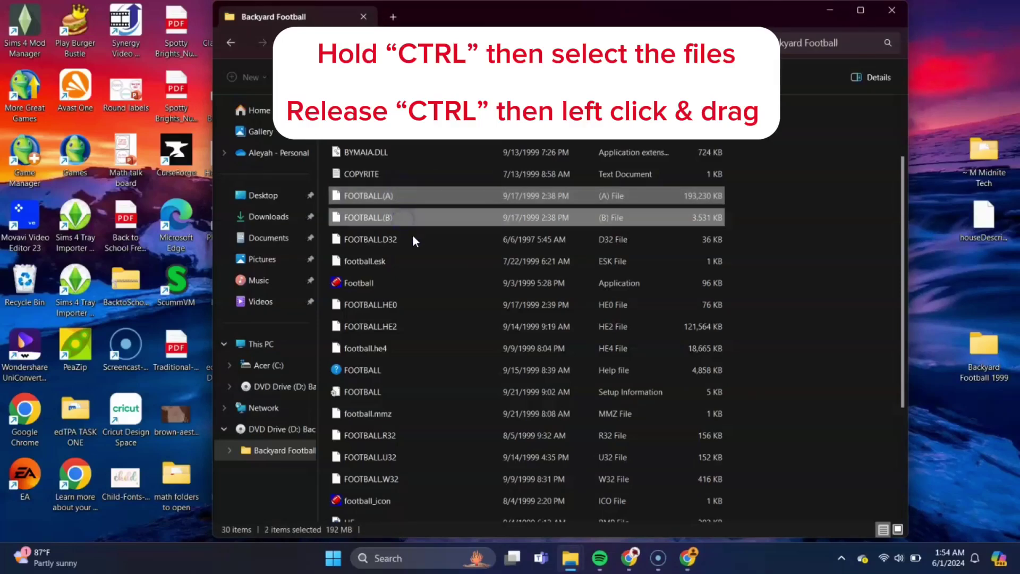
ctrl+click(401, 240)
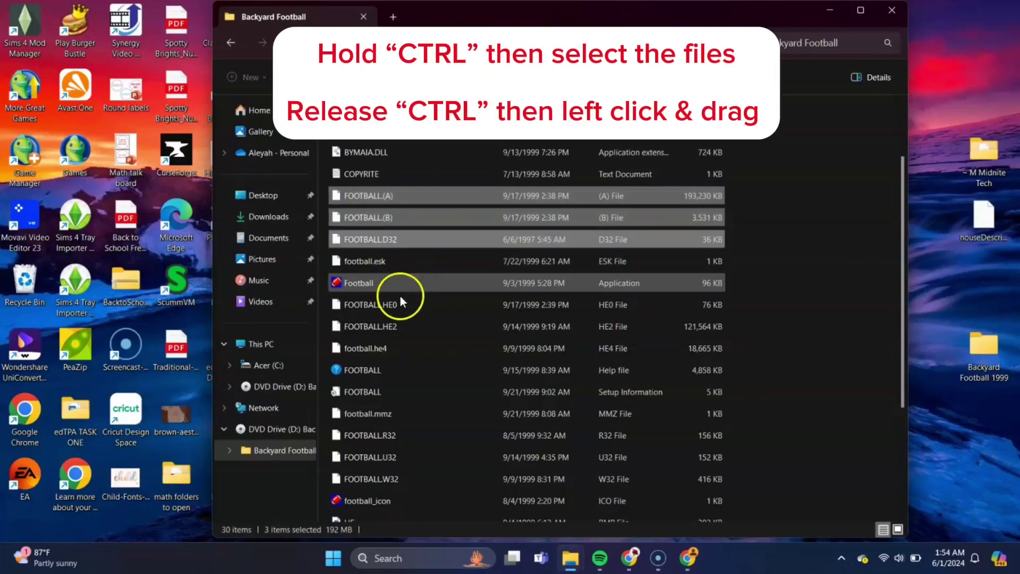
ctrl+click(380, 305)
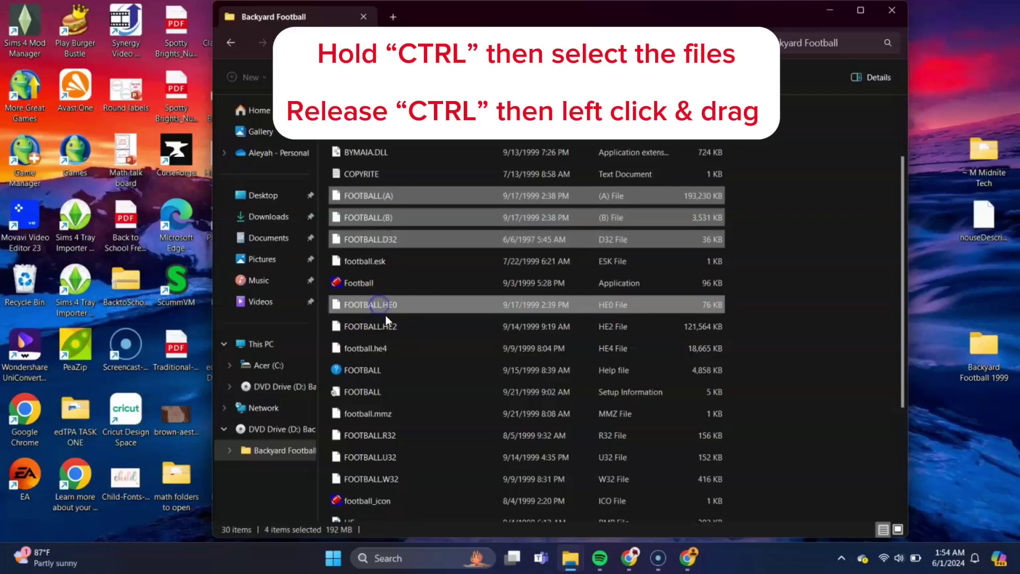
ctrl+click(385, 331)
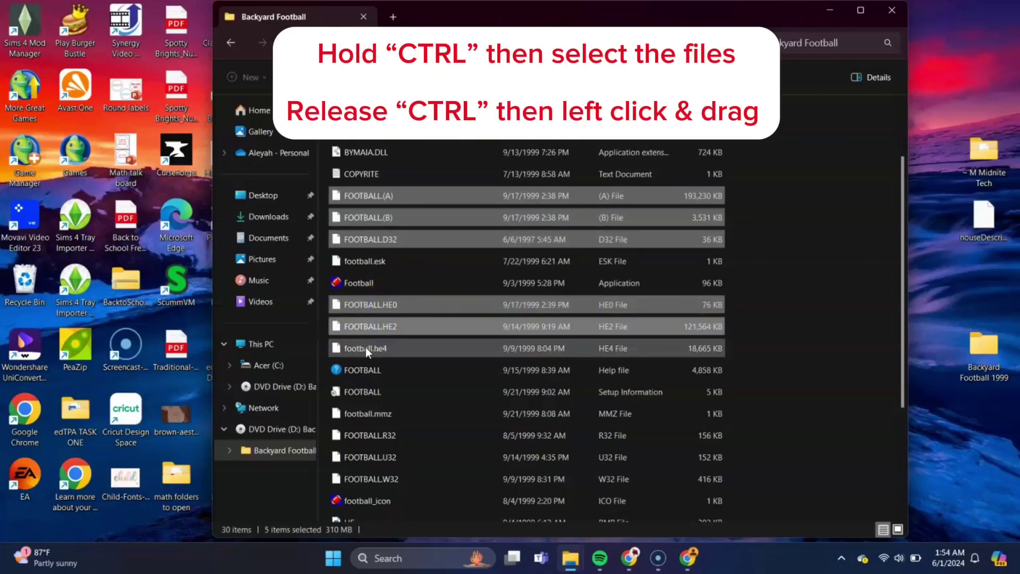
ctrl+click(379, 352)
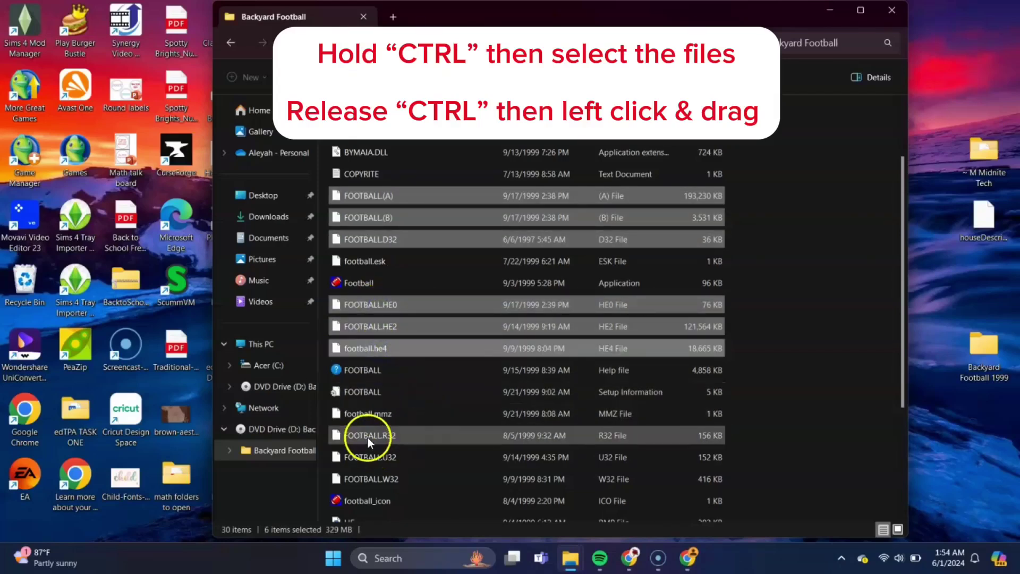
ctrl+click(381, 438)
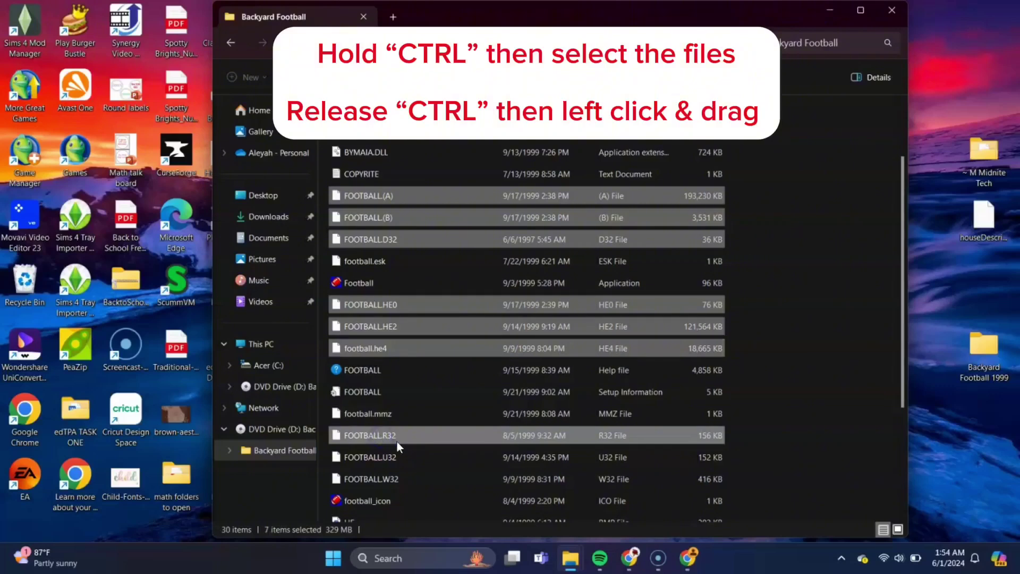
ctrl+click(371, 462)
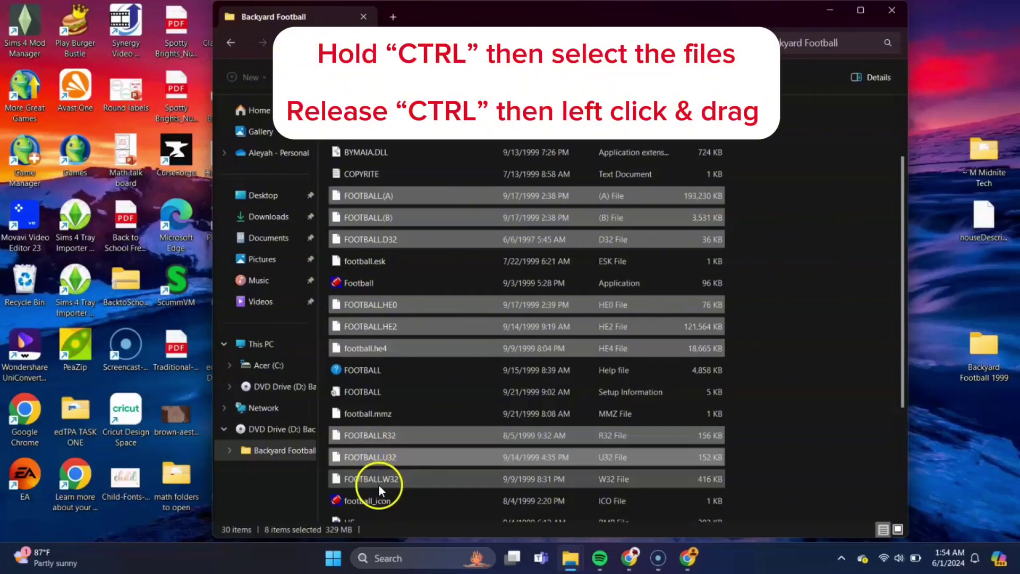
ctrl+click(379, 486)
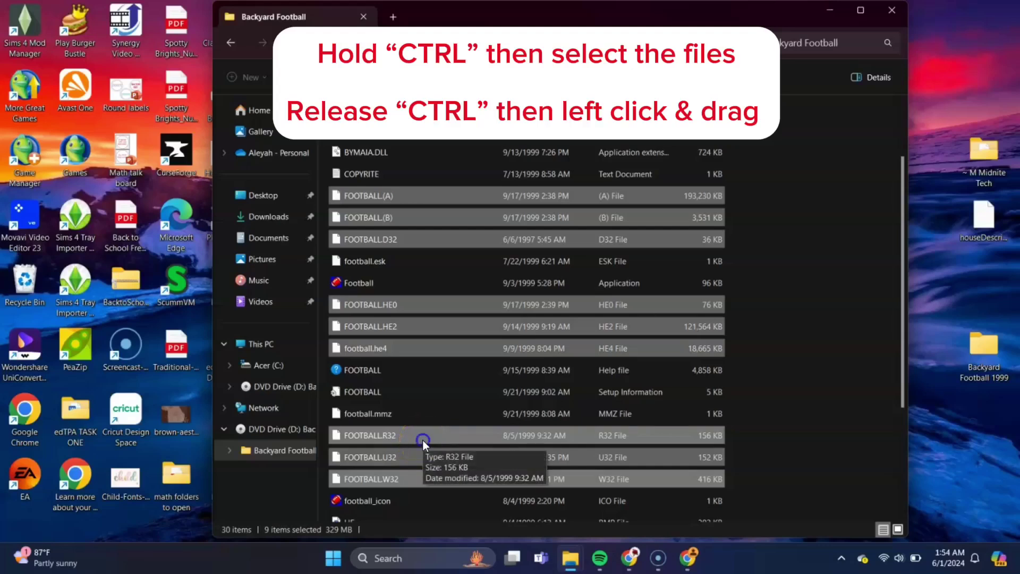
Step: Copy the selected files into the desktop's Backyard Football 1999 folder, then minimize Explorer
mouse_move(423, 440)
mouse_down()
mouse_move(440, 450)
mouse_move(627, 451)
mouse_move(779, 427)
mouse_move(960, 382)
mouse_move(981, 366)
mouse_up()
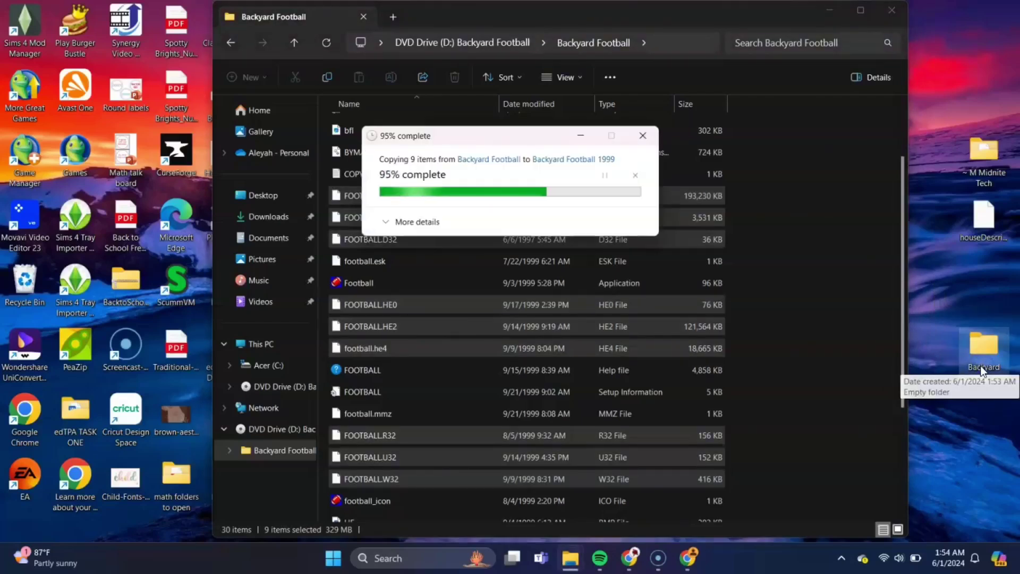
click(990, 354)
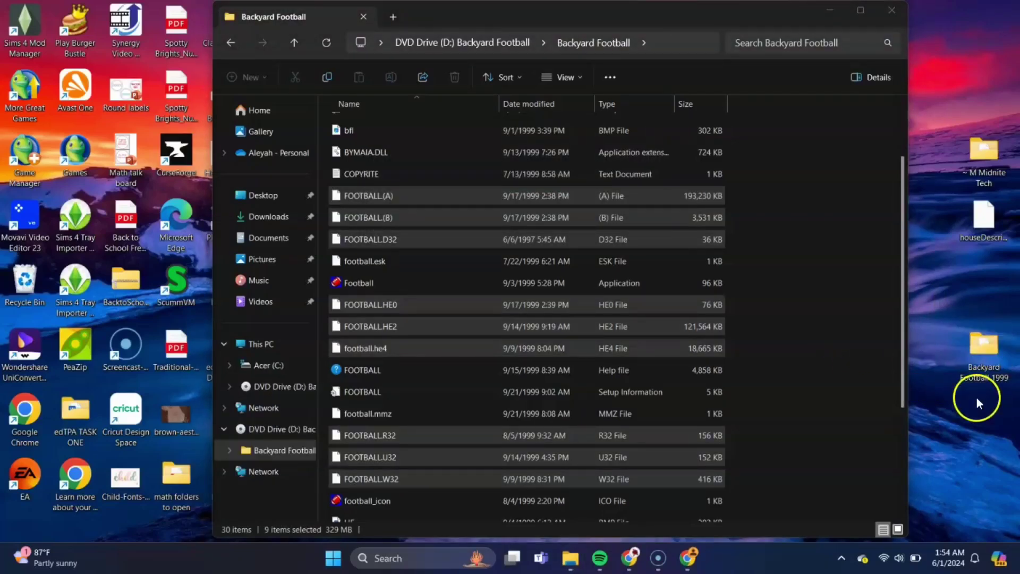
click(829, 12)
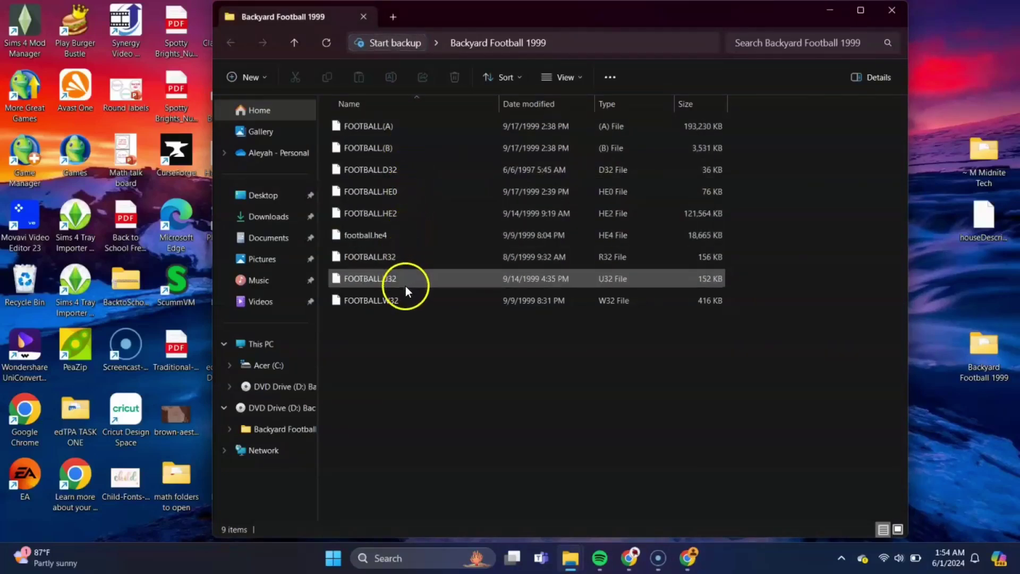
click(828, 11)
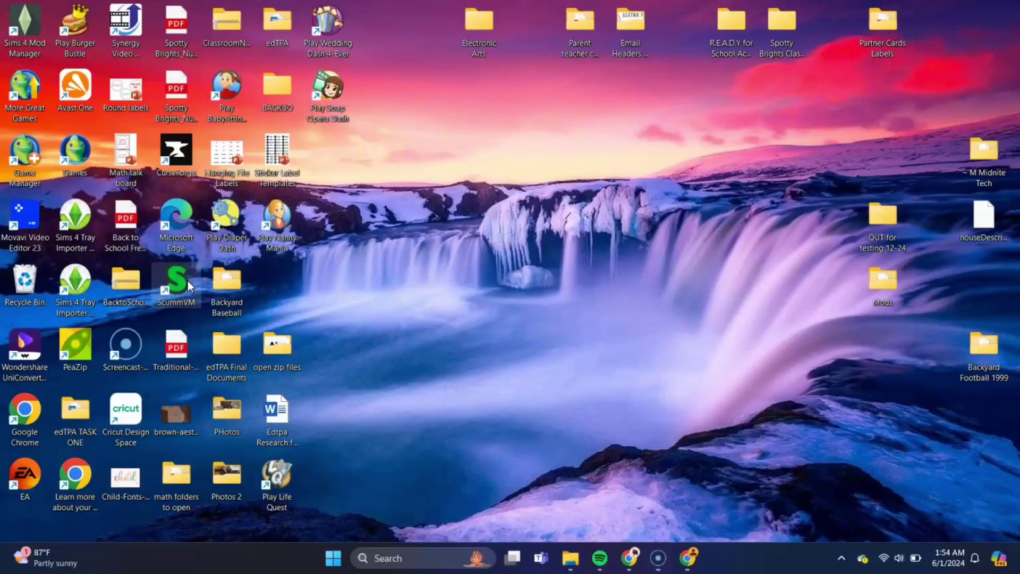
Step: Launch ScummVM from its desktop shortcut to bring up the game launcher
drag(188, 280, 374, 323)
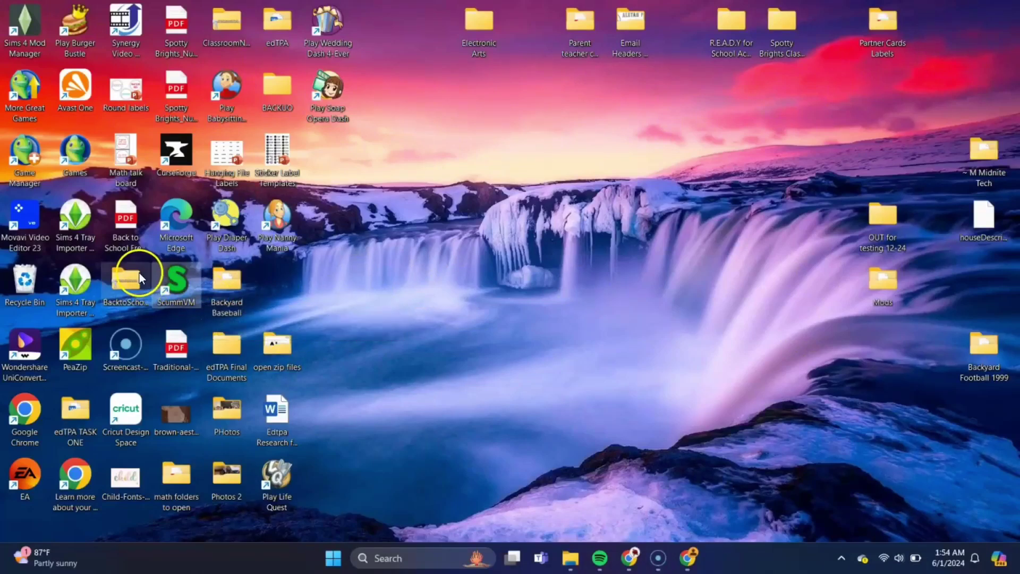
double_click(179, 283)
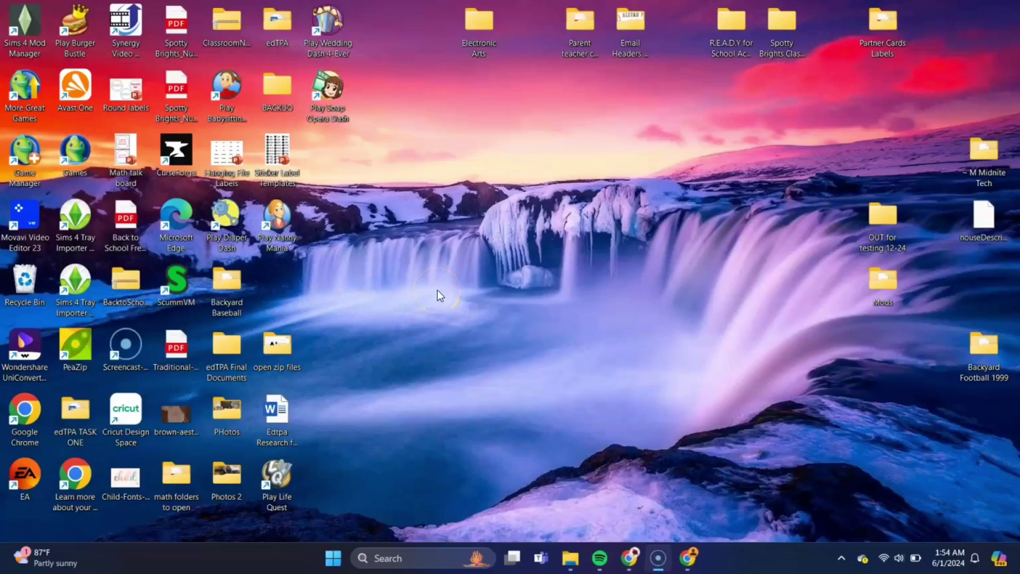
double_click(178, 287)
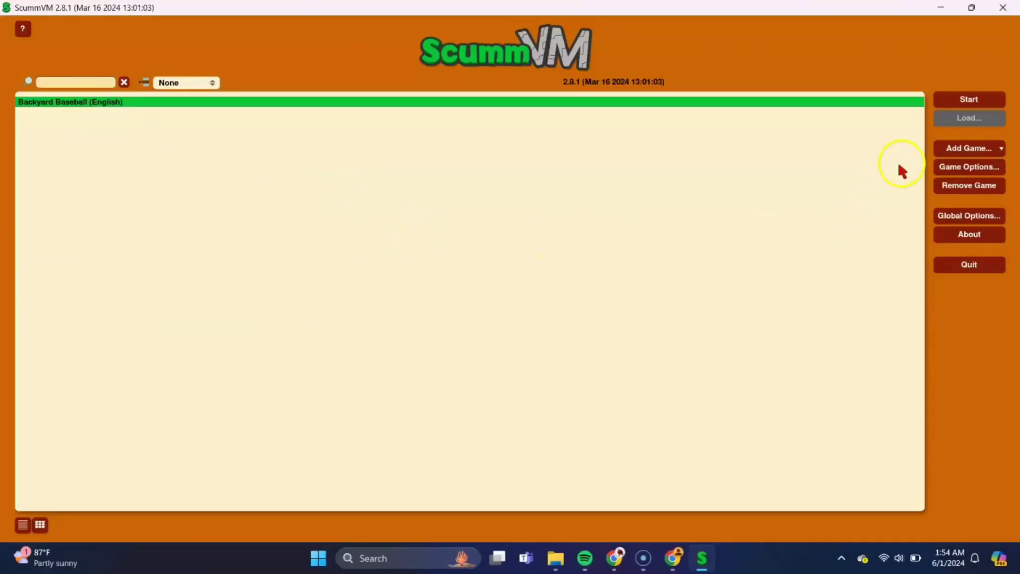
Step: Add Desktop > Backyard Football 1999 as a game and accept the detected Backyard Football settings
click(957, 152)
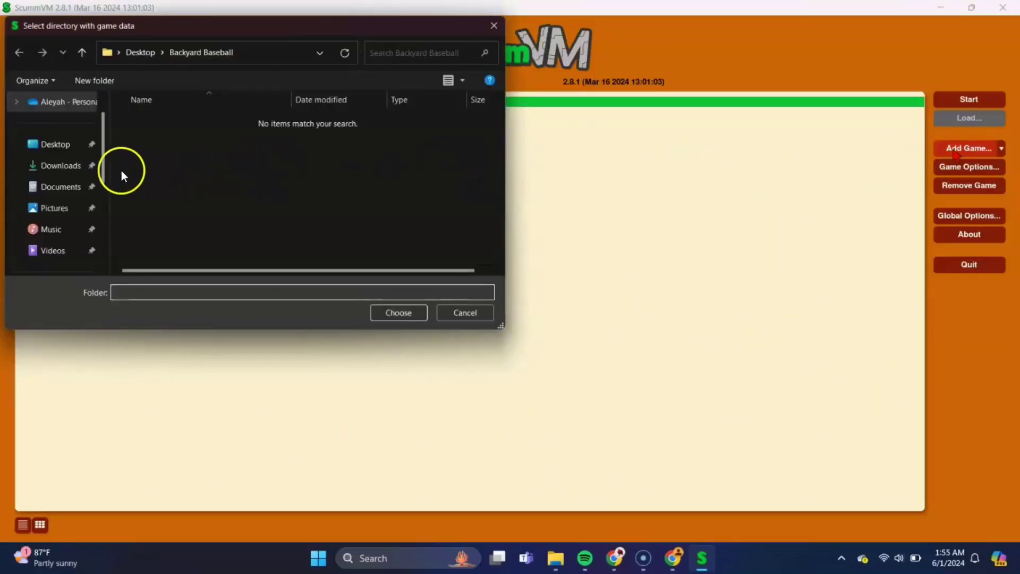
click(63, 148)
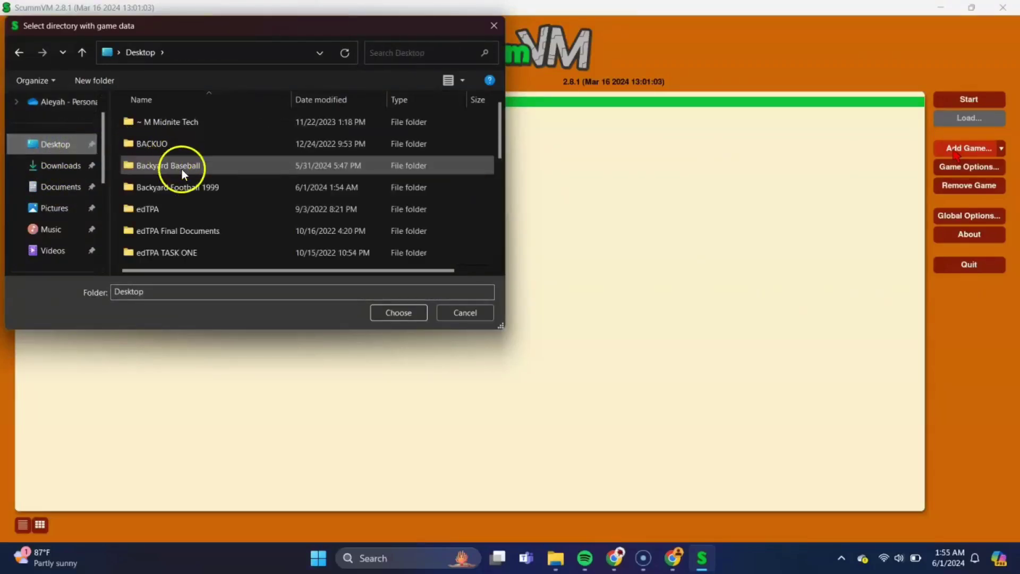
click(179, 187)
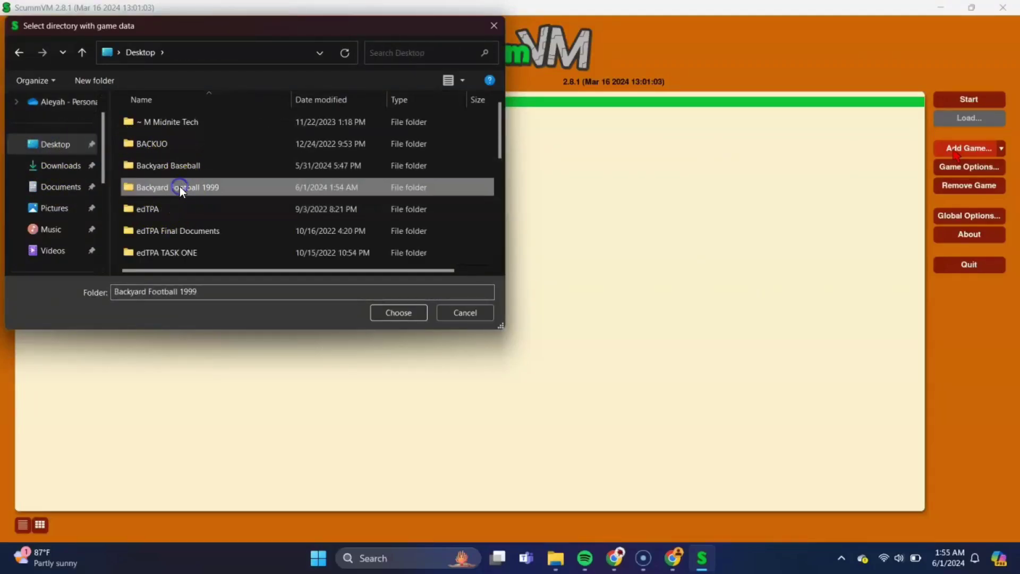
click(414, 313)
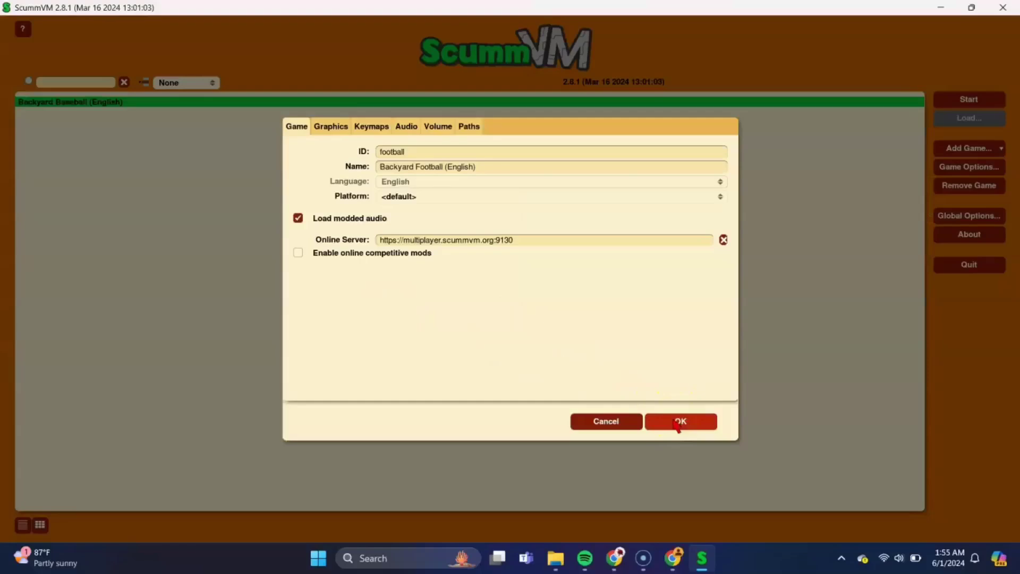
click(677, 422)
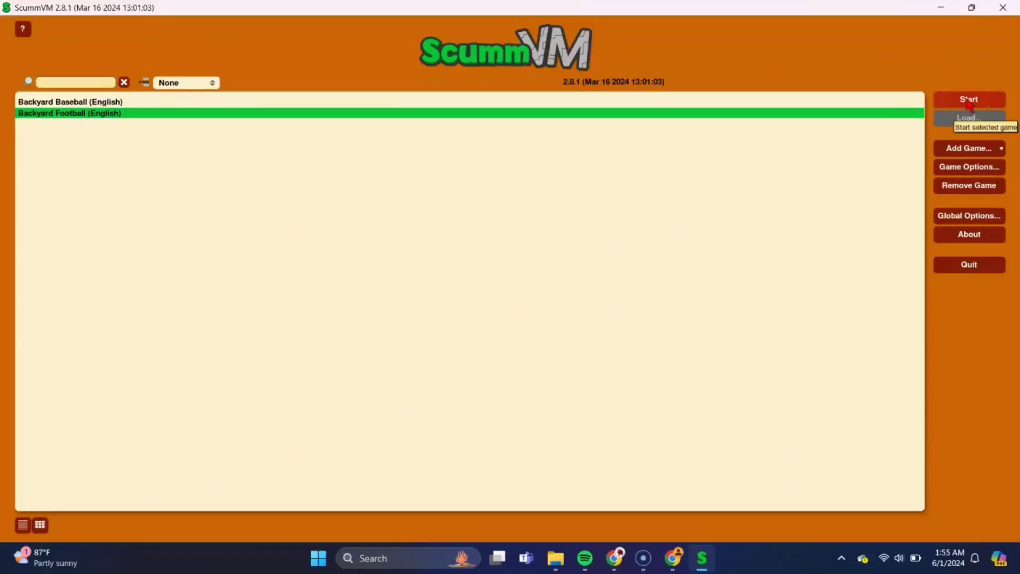
Step: Start Backyard Football (English) and choose Single Game from the clubhouse menu
click(970, 105)
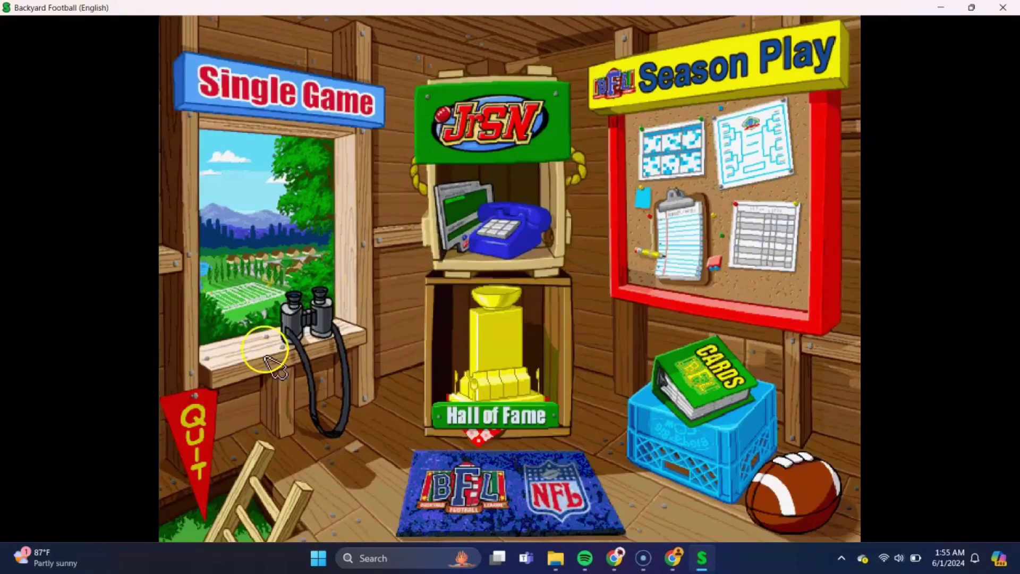
click(302, 305)
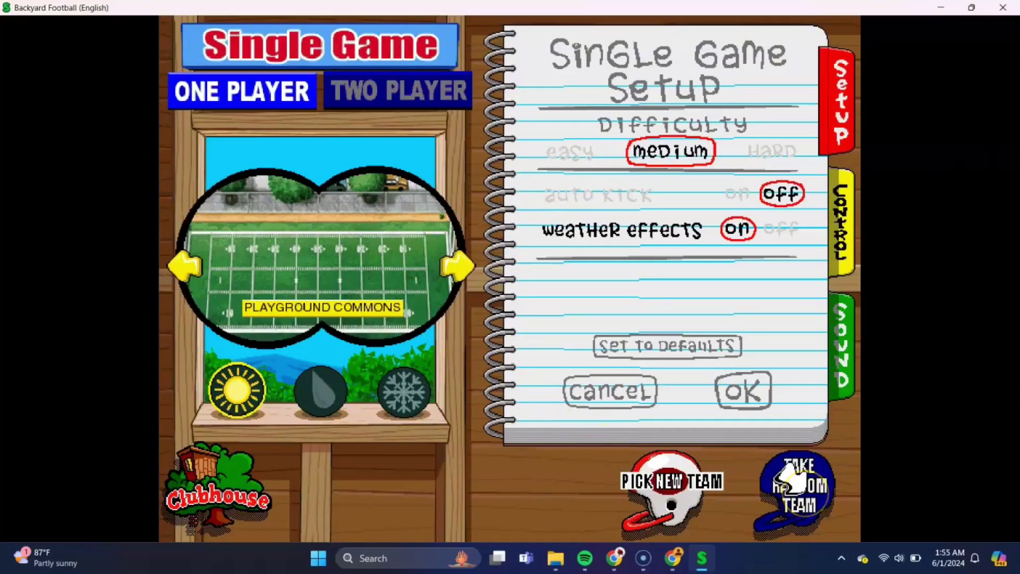
Step: Take a random team, start the Bears vs Falcons game, and kick off with a kick return play
click(792, 480)
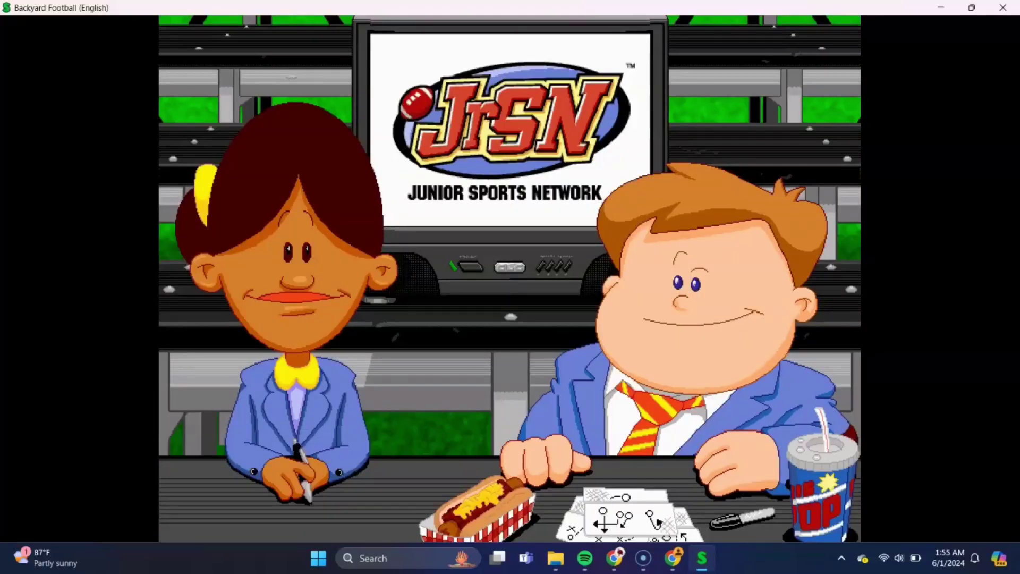
click(792, 476)
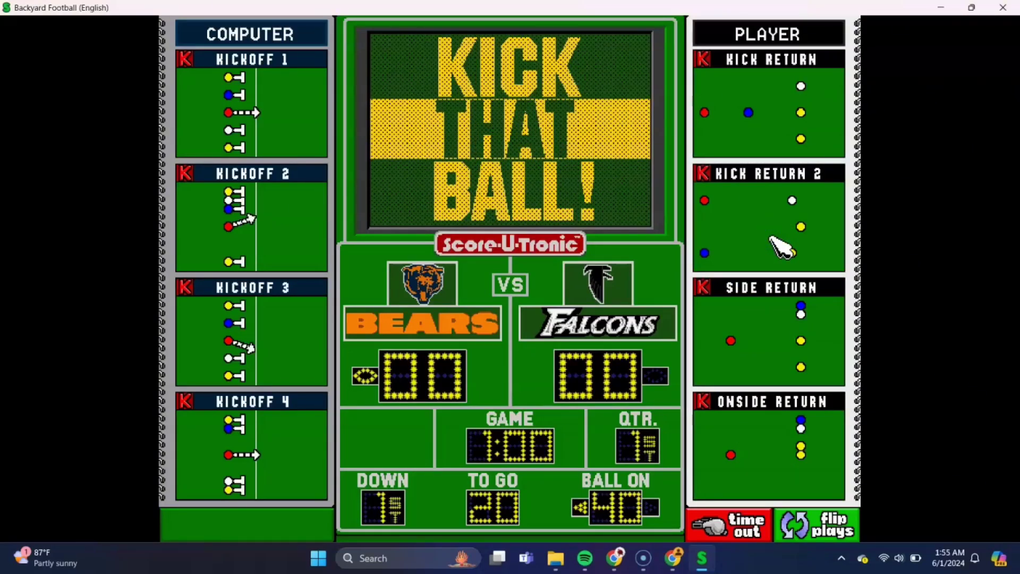
click(782, 248)
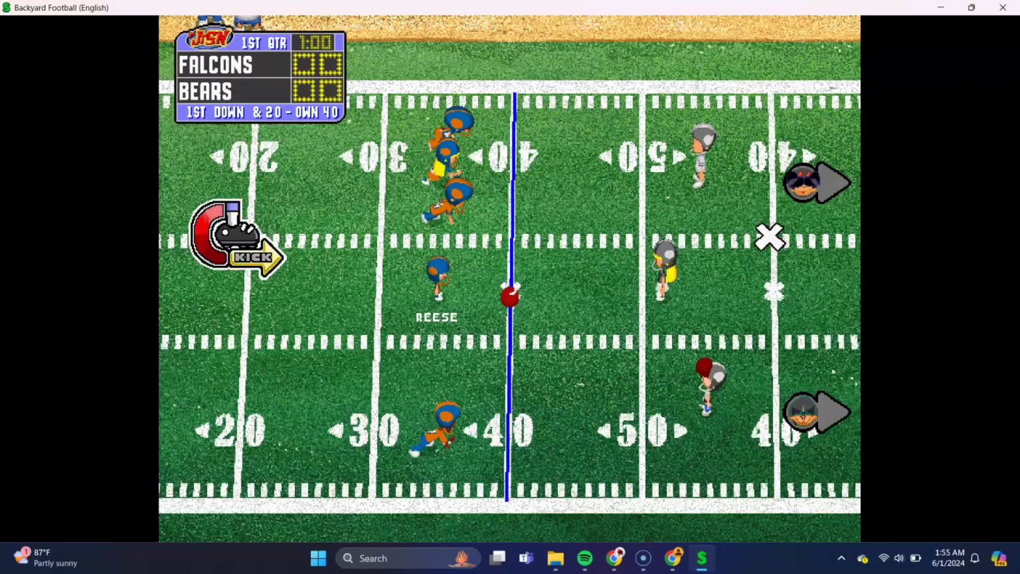
click(572, 328)
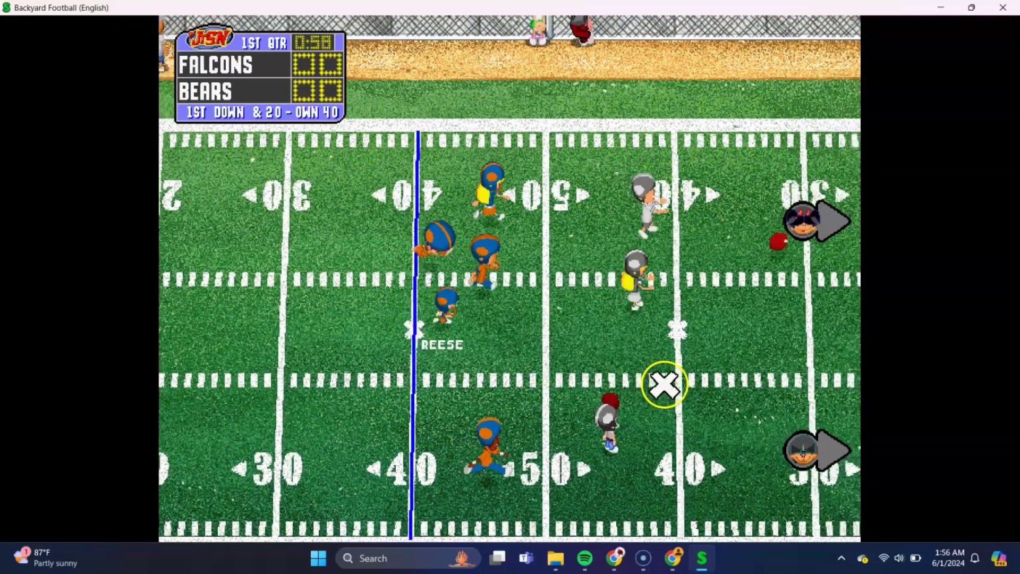